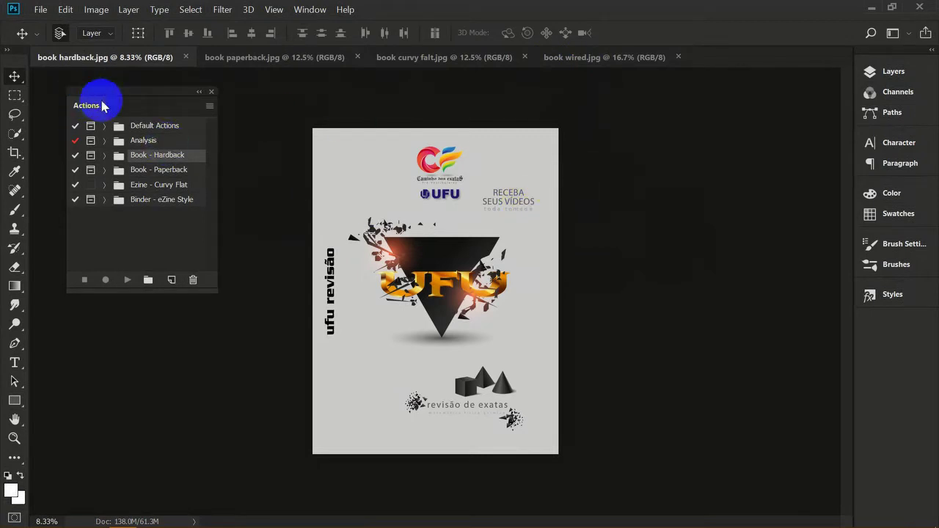
pyautogui.moveTo(126, 94); pyautogui.dragTo(140, 98)
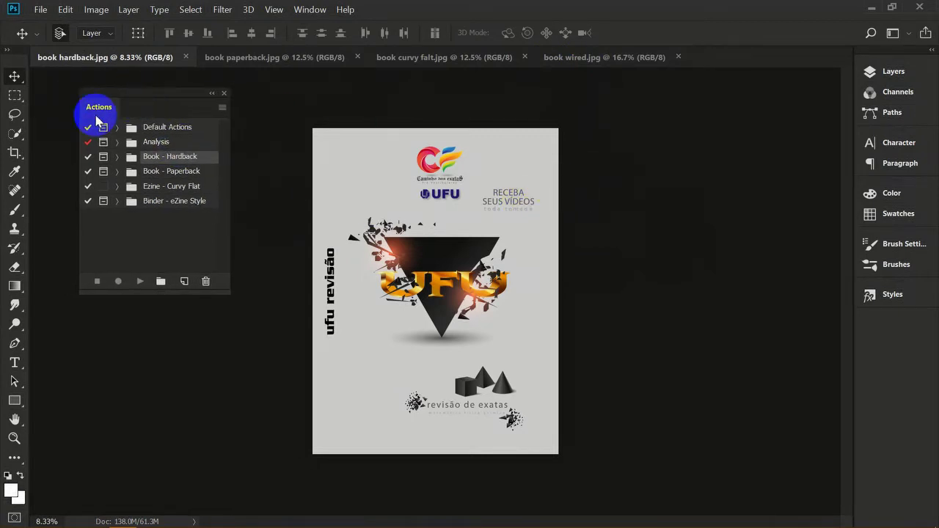
pyautogui.click(311, 9)
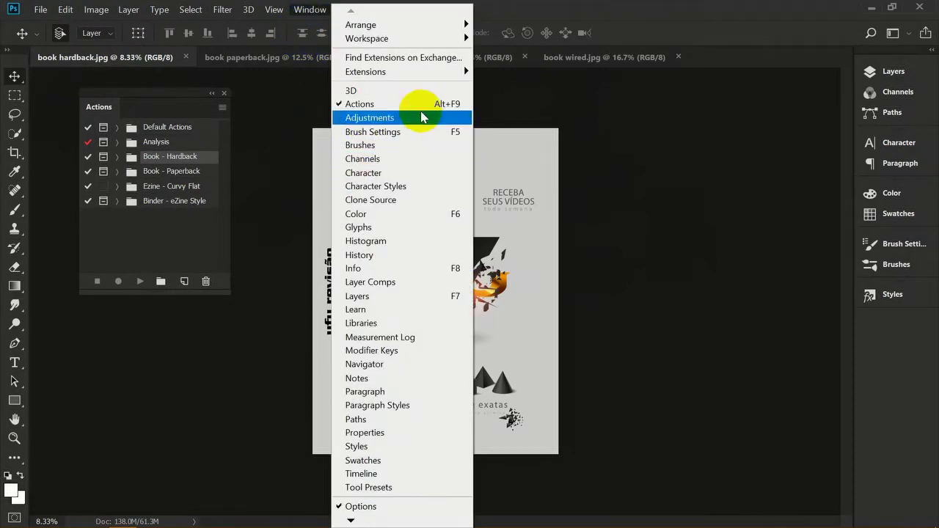
pyautogui.click(154, 93)
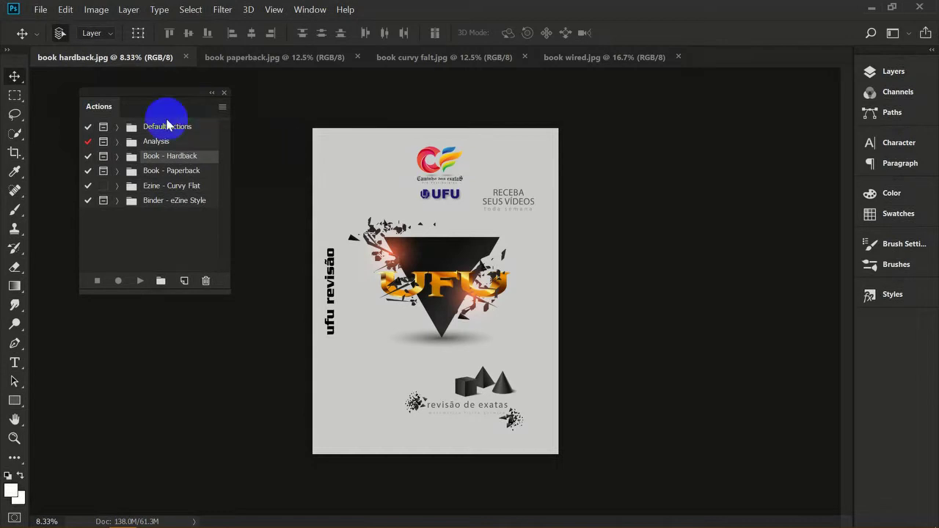
pyautogui.moveTo(163, 96)
pyautogui.mouseDown()
pyautogui.moveTo(171, 93)
pyautogui.moveTo(161, 93)
pyautogui.mouseUp()
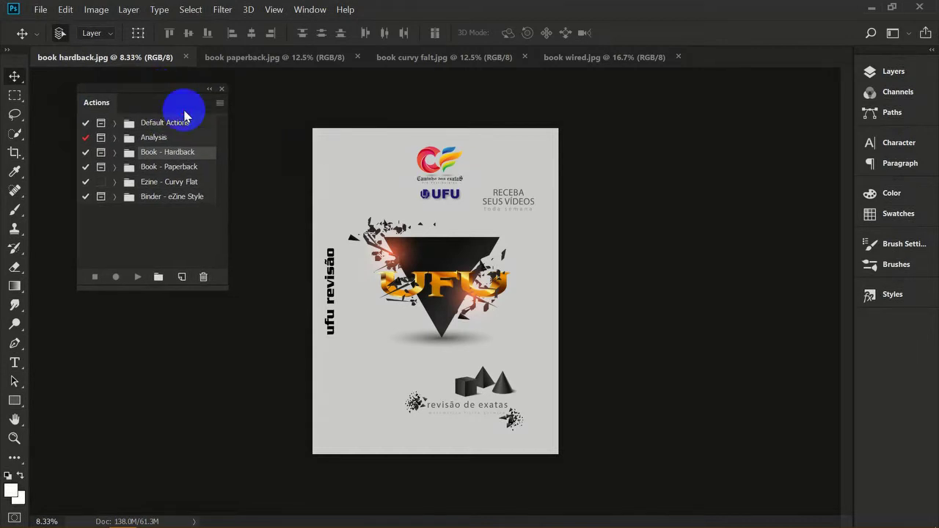
# - Browse to the Books Actions folder for loadable action files and cancel without loading any
pyautogui.click(218, 105)
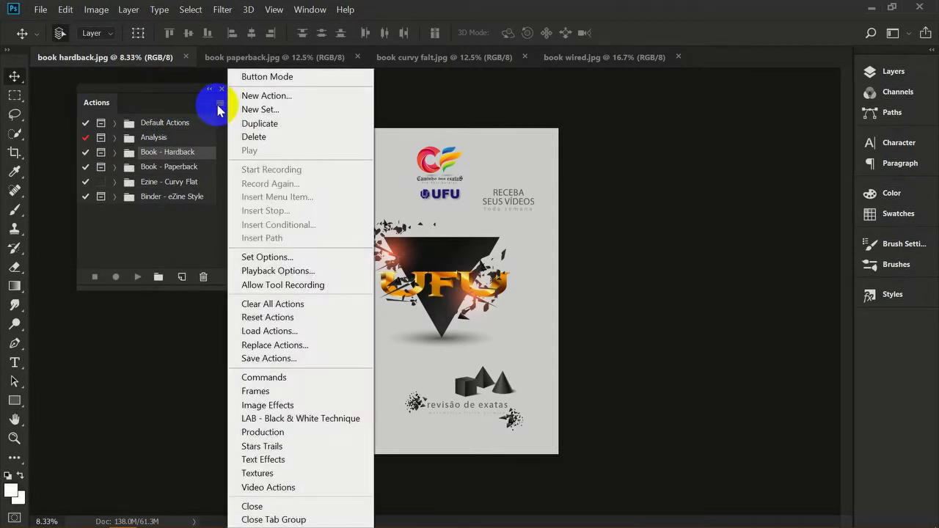
pyautogui.click(270, 332)
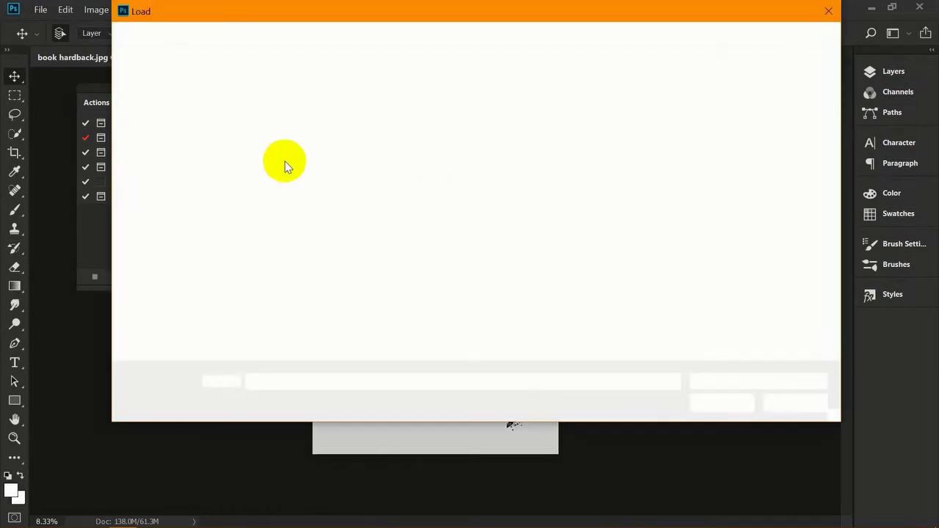
pyautogui.click(506, 35)
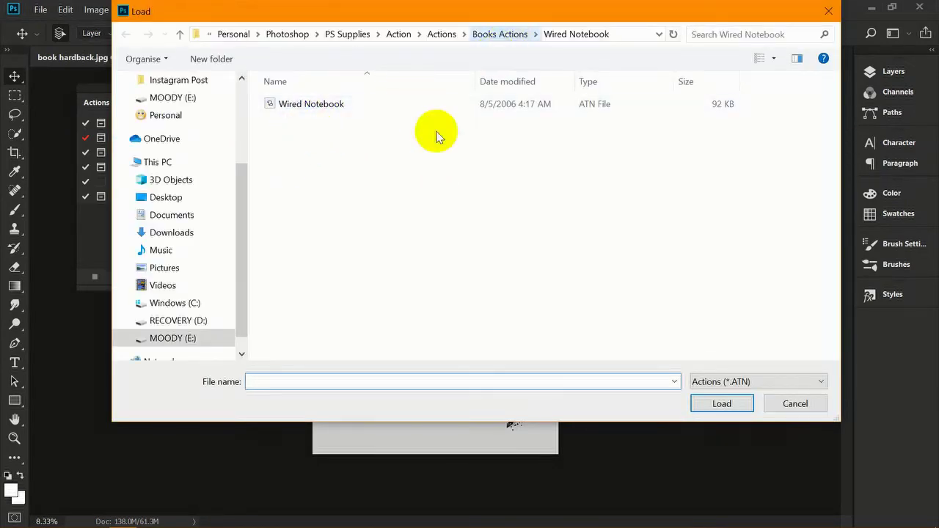
pyautogui.click(794, 403)
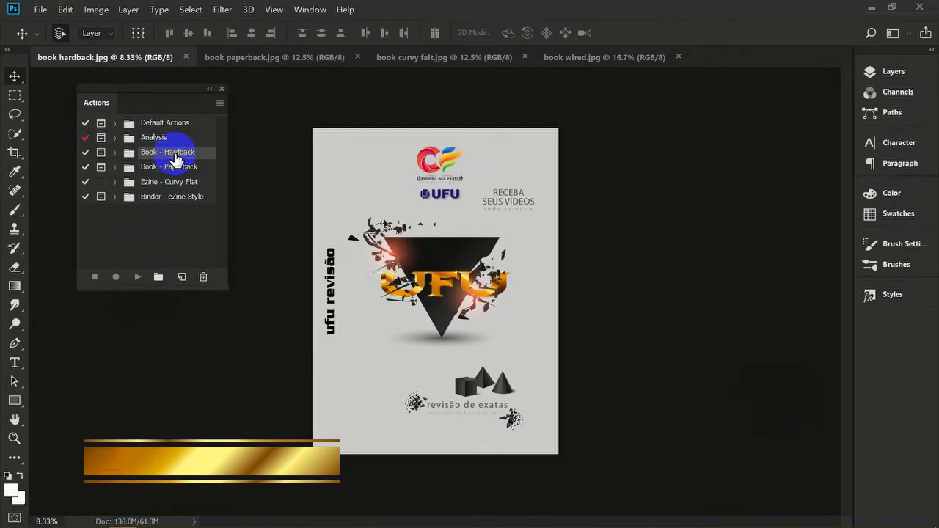
# - Play Step 1 of the Book - Hardback action set to generate the flat cover template
pyautogui.click(114, 161)
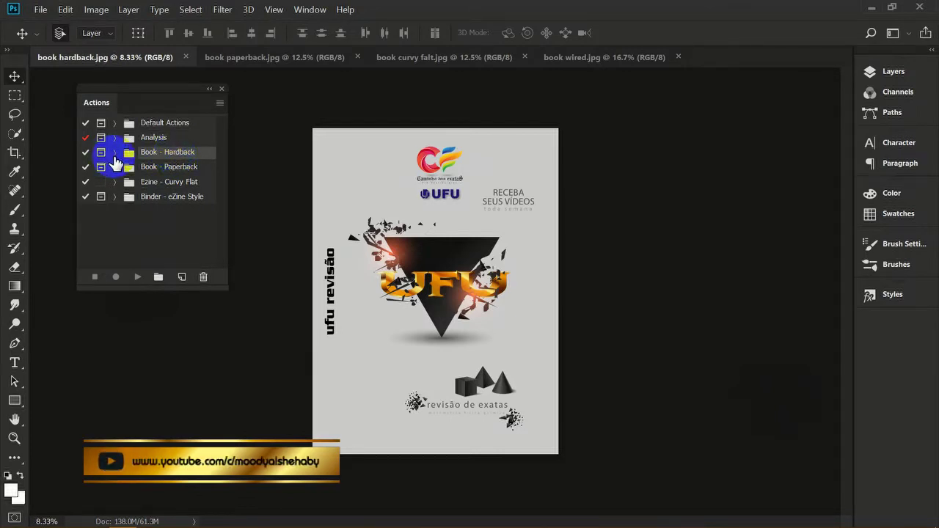
pyautogui.click(115, 152)
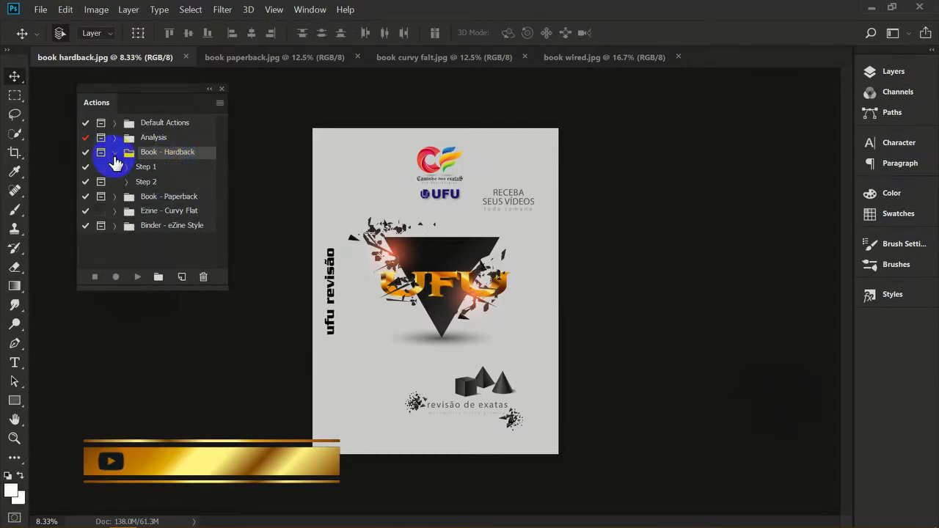
pyautogui.click(147, 169)
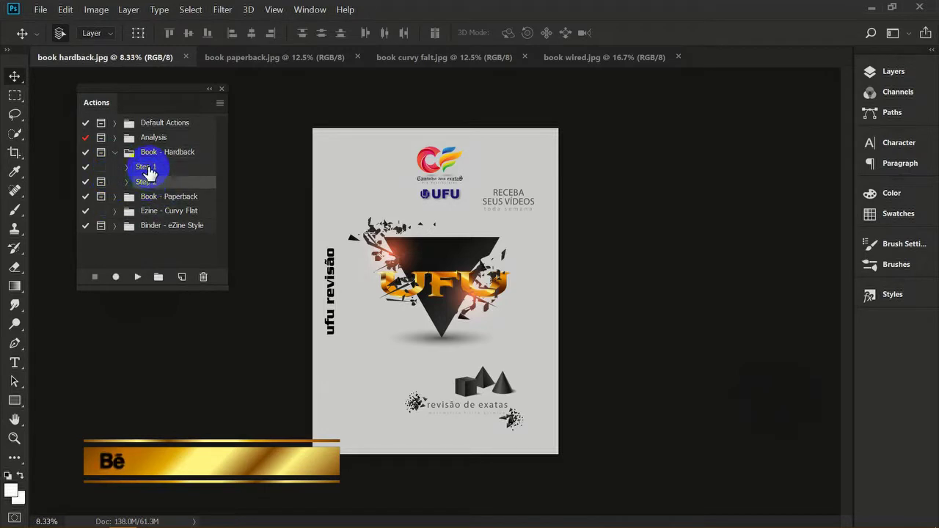
pyautogui.click(150, 184)
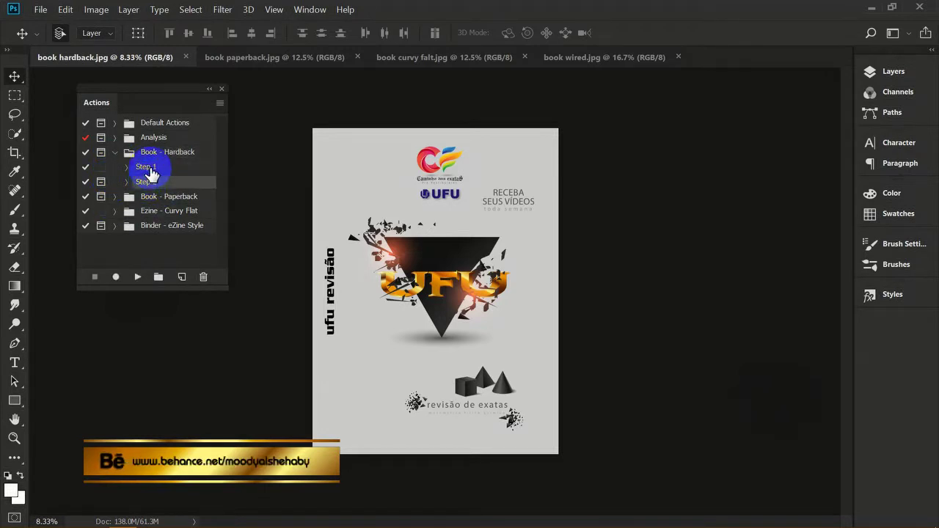
pyautogui.click(148, 168)
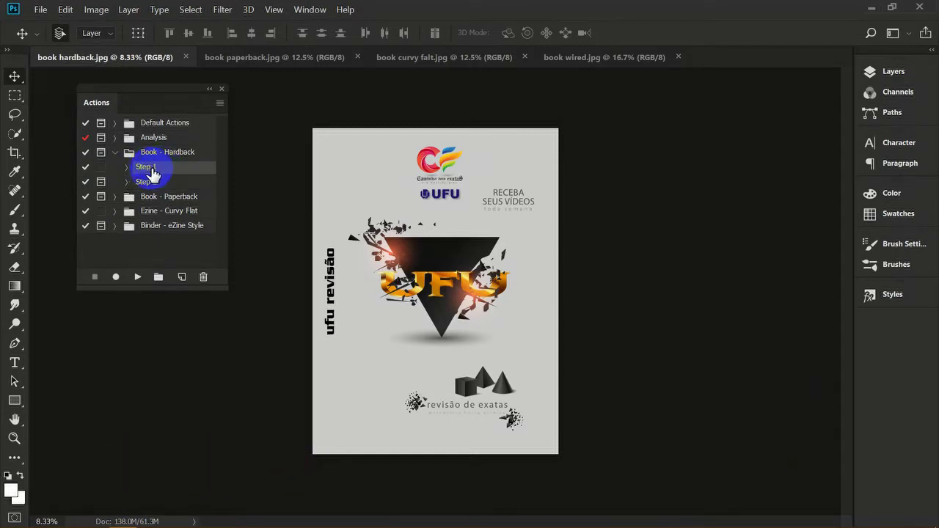
pyautogui.click(135, 278)
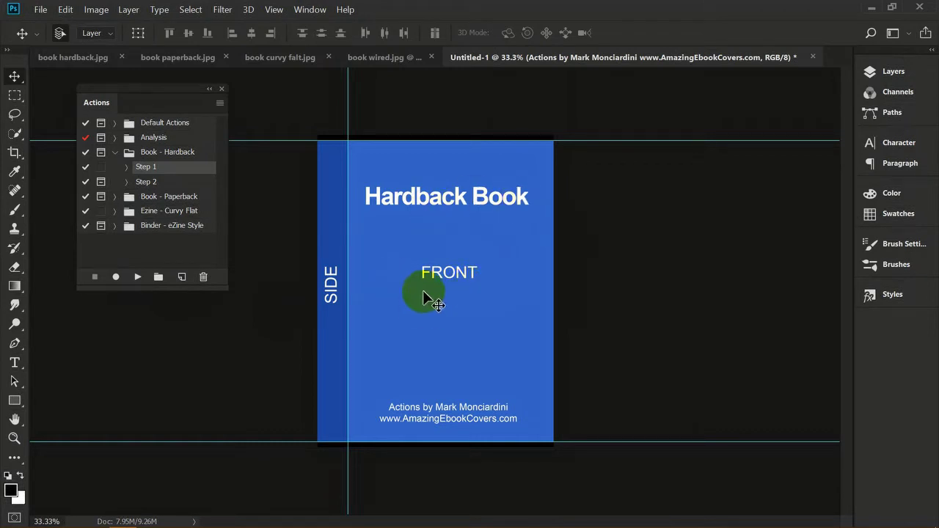
# - Replace the "Hardback Book" title on the front cover with "Caminho das exatas"
pyautogui.click(893, 71)
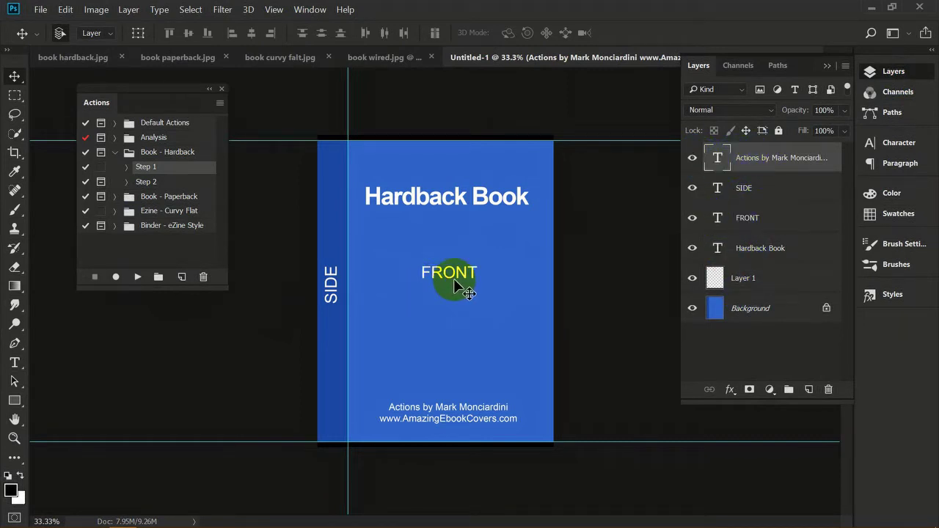
pyautogui.press('t')
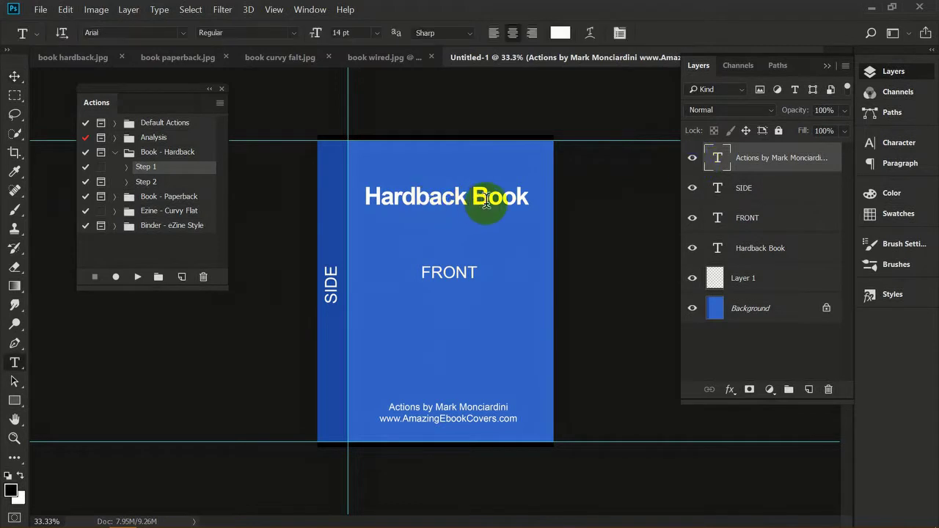
pyautogui.click(401, 202)
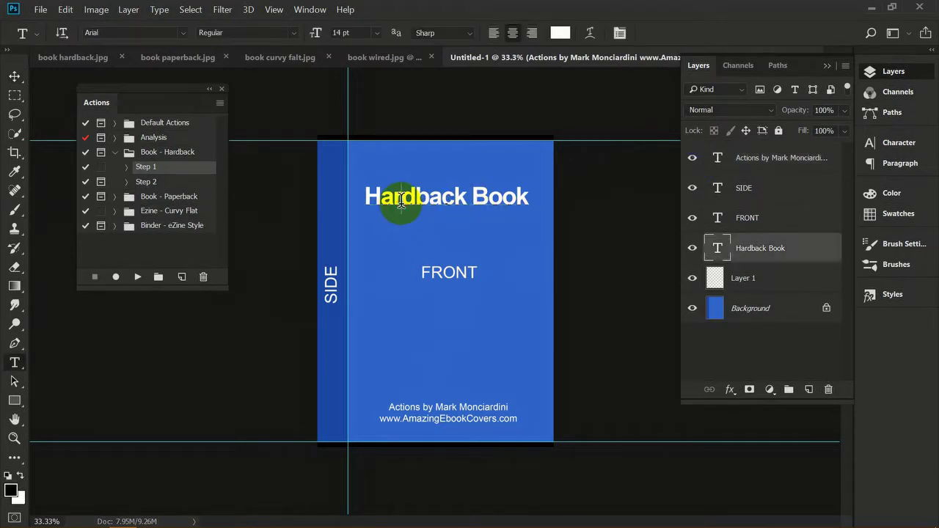
pyautogui.tripleClick(404, 199)
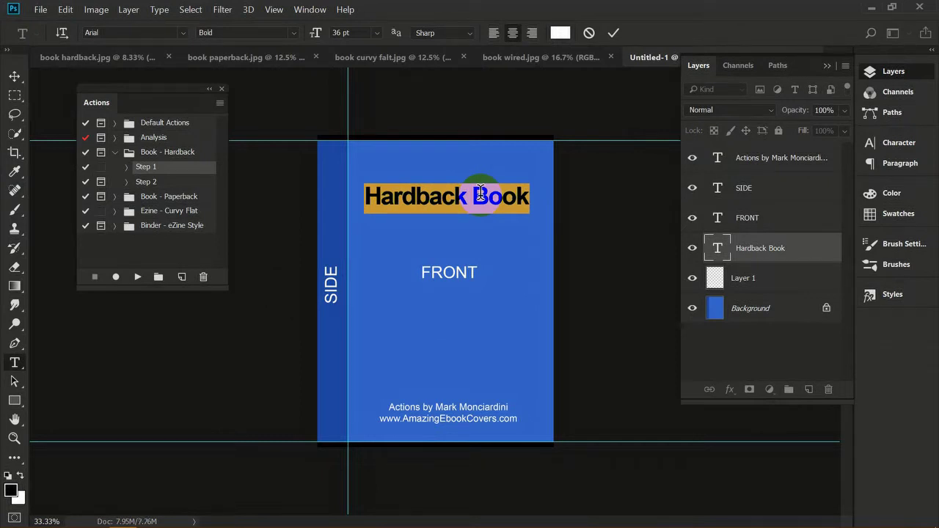
pyautogui.write('Caminho')
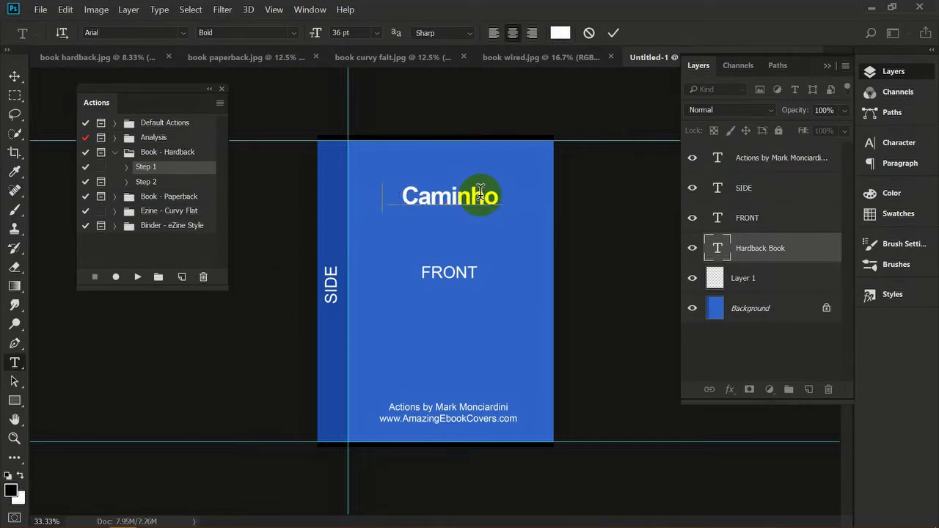
pyautogui.write(' das exatas')
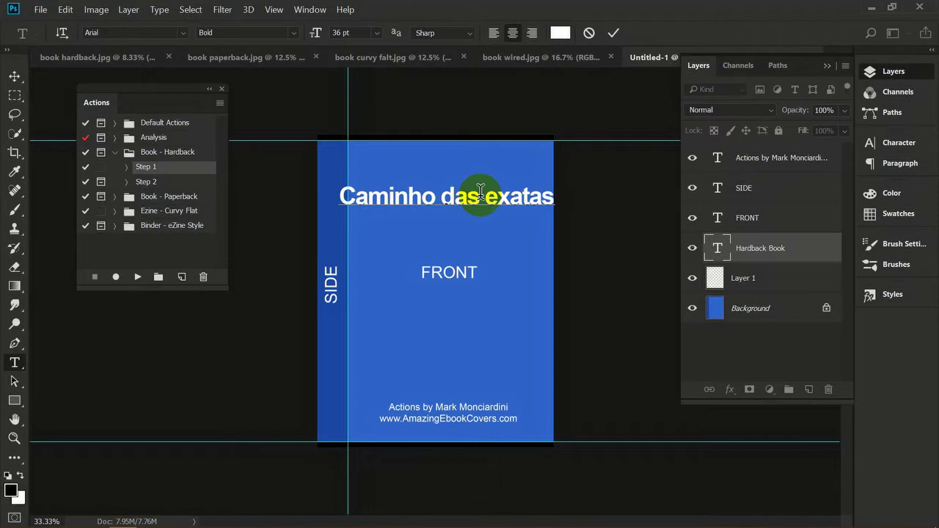
pyautogui.click(14, 76)
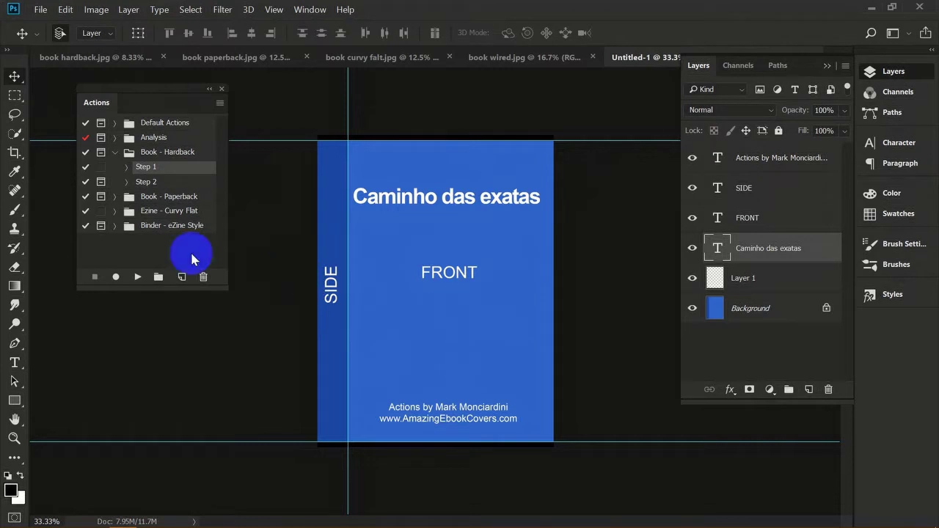
# - Play Step 2 of the Book - Hardback set to render the blue titled cover as a 3D book
pyautogui.click(147, 182)
pyautogui.click(137, 277)
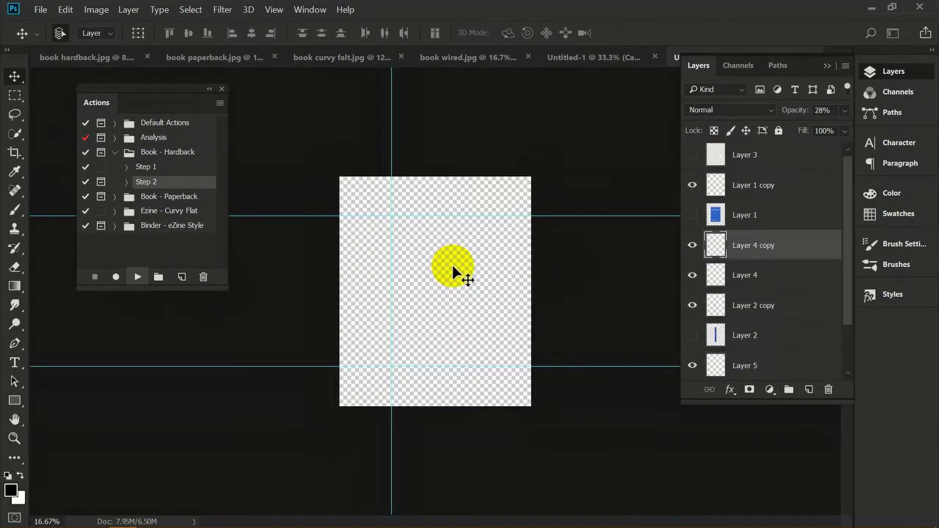
pyautogui.click(456, 220)
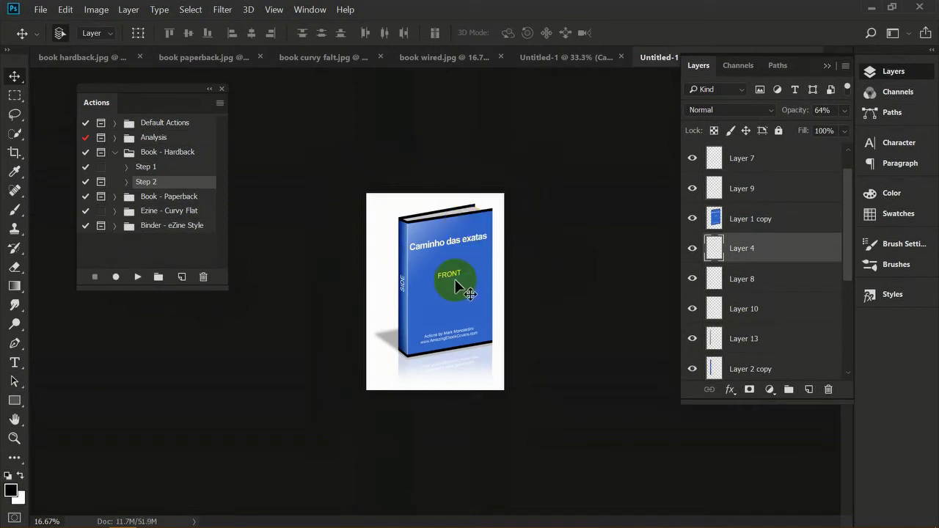
pyautogui.click(455, 281)
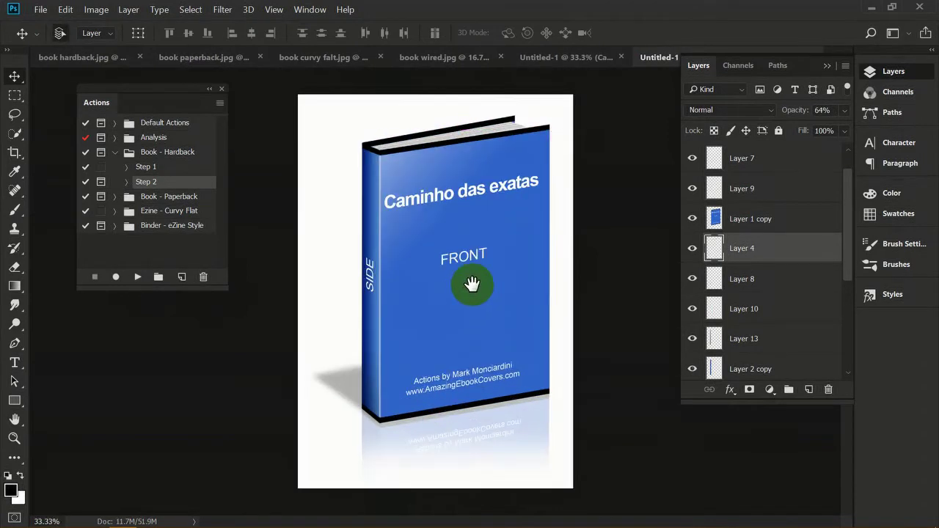
pyautogui.click(650, 95)
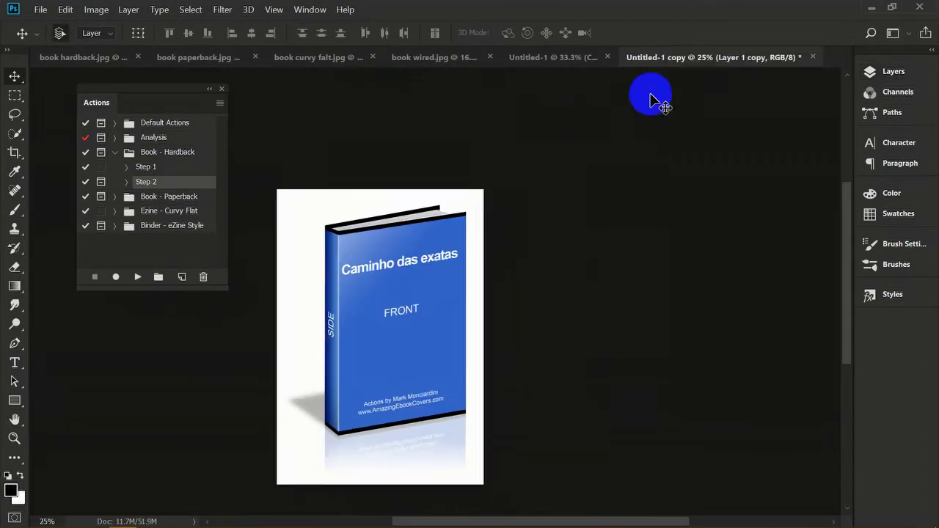
# - Close the rendered copy without saving and hide every layer above the Background in the flat cover template
pyautogui.click(811, 57)
pyautogui.click(518, 233)
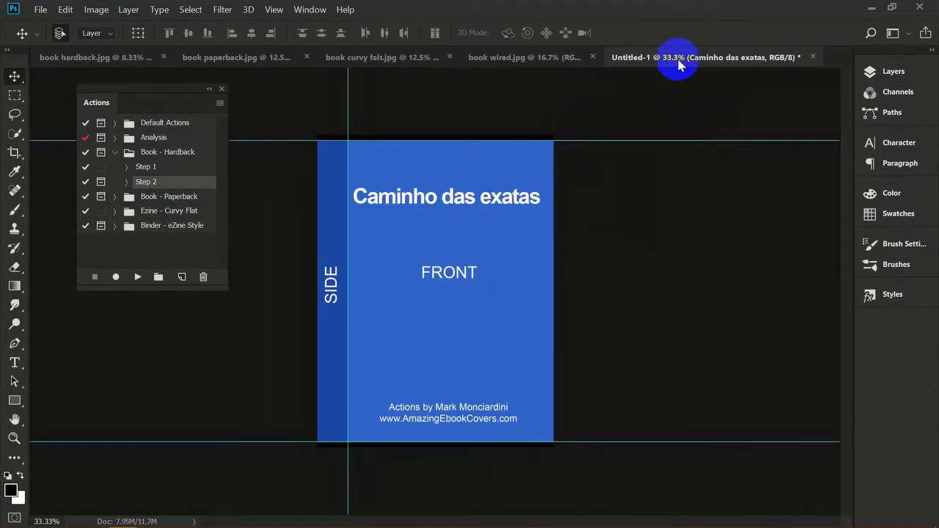
pyautogui.click(907, 73)
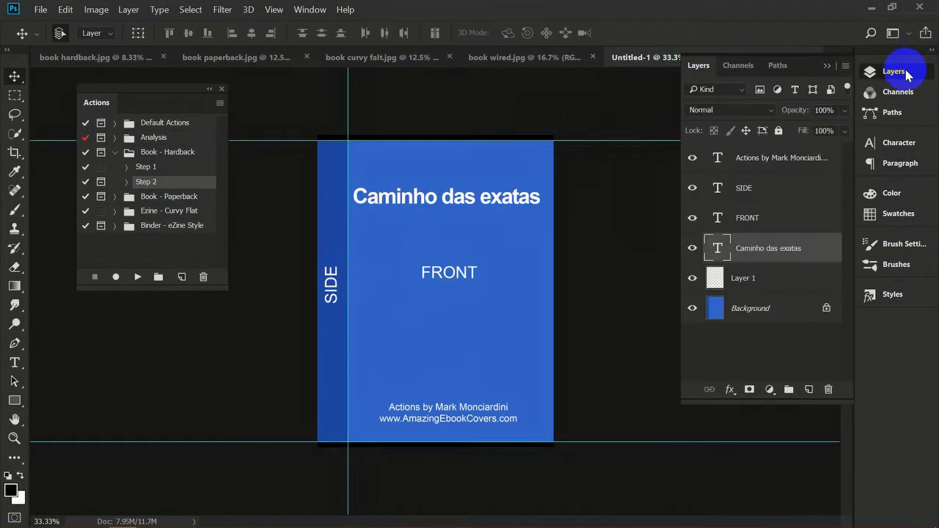
pyautogui.moveTo(696, 163); pyautogui.dragTo(694, 280)
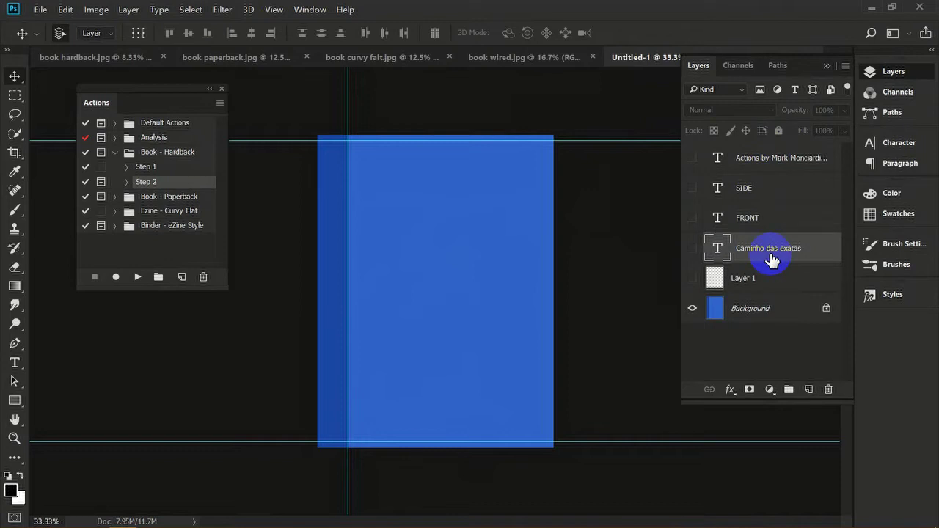
# - Copy the cover artwork from book hardback.jpg into the flat cover template as a new layer
pyautogui.click(94, 58)
pyautogui.moveTo(362, 205); pyautogui.dragTo(436, 251)
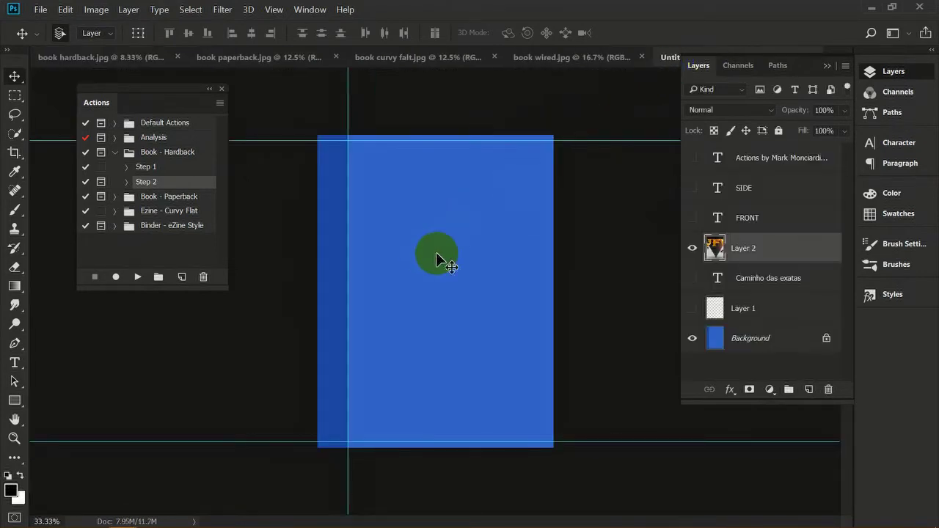
pyautogui.keyDown('alt'); pyautogui.click(433, 273); pyautogui.keyUp('alt')
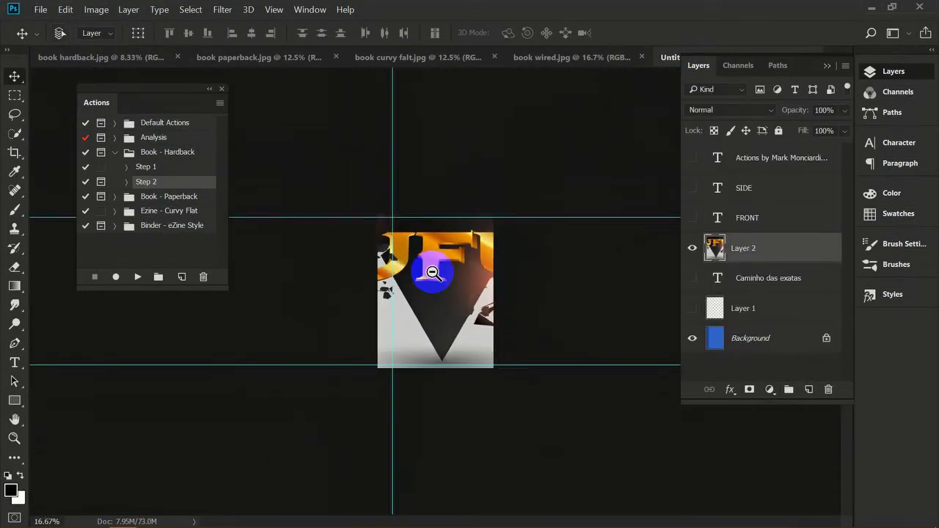
pyautogui.keyDown('alt'); pyautogui.click(430, 262); pyautogui.keyUp('alt')
# - Scale down and reposition the artwork layer with Free Transform until it covers the whole template, including the spine
pyautogui.hotkey('ctrl', 't')
pyautogui.keyDown('alt'); pyautogui.click(431, 273); pyautogui.keyUp('alt')
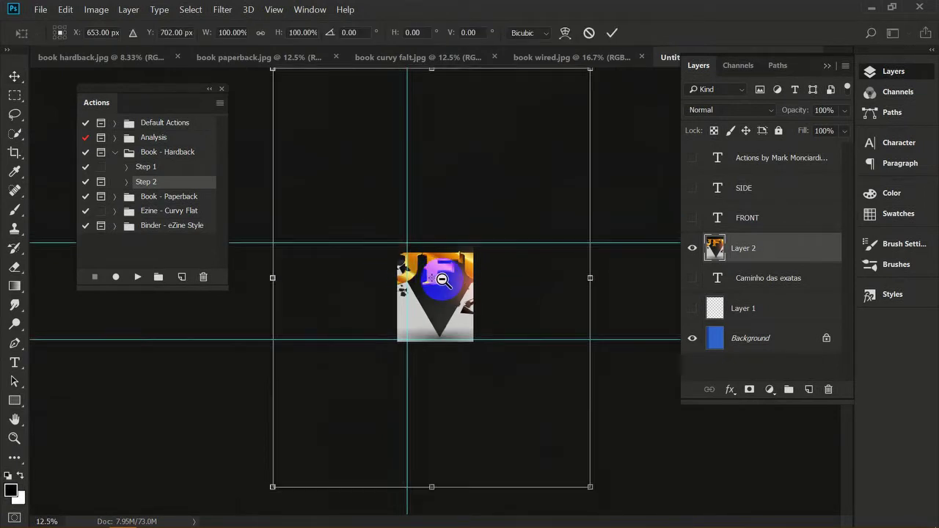
pyautogui.moveTo(341, 162); pyautogui.dragTo(393, 259)
pyautogui.click(436, 286)
pyautogui.click(435, 285)
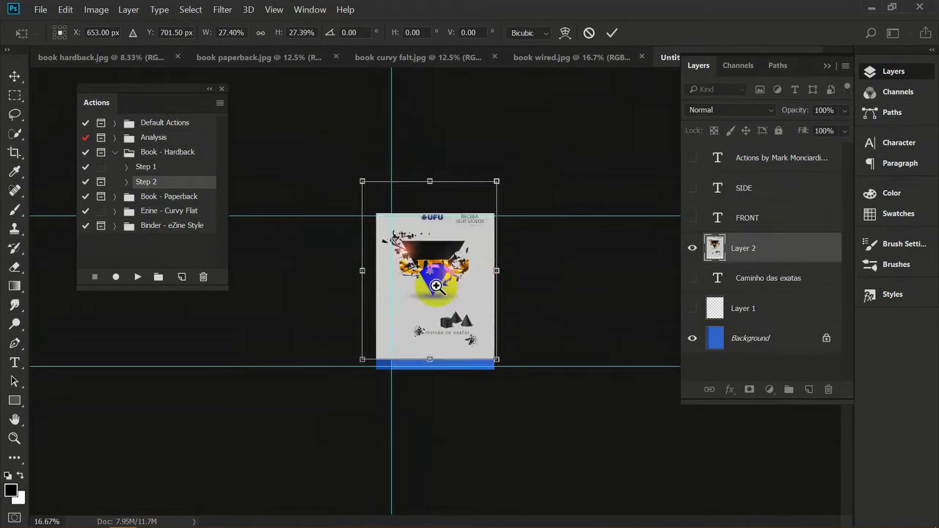
pyautogui.click(436, 285)
pyautogui.moveTo(526, 126); pyautogui.dragTo(500, 174)
pyautogui.moveTo(450, 237); pyautogui.dragTo(474, 234)
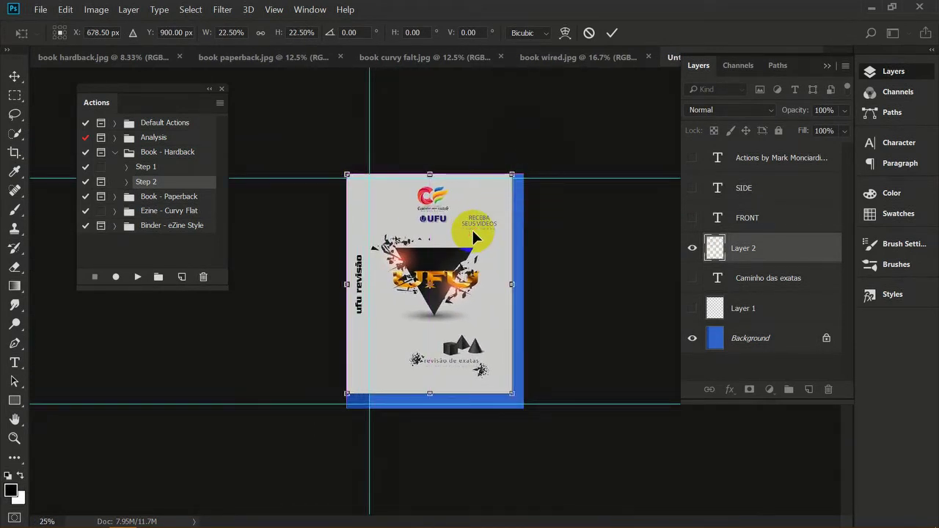
pyautogui.moveTo(511, 394); pyautogui.dragTo(523, 407)
pyautogui.doubleClick(510, 361)
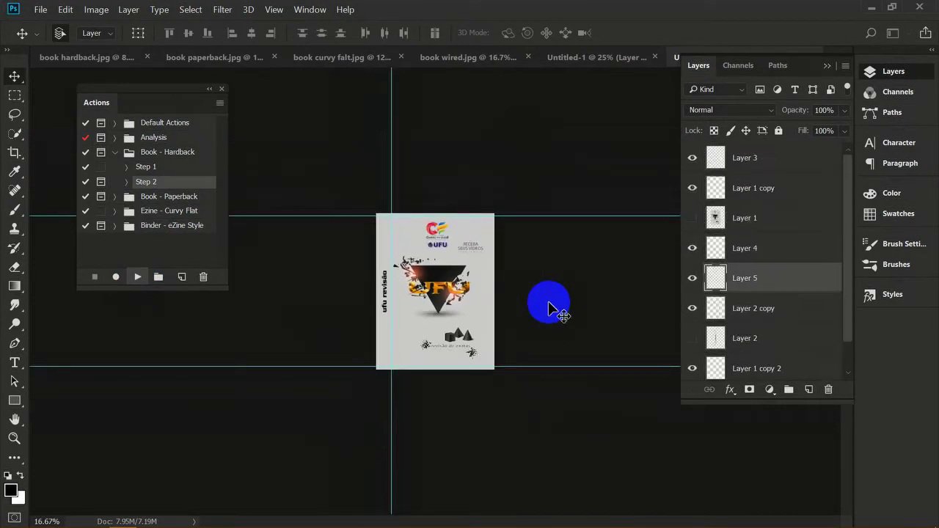
# - Run Step 2 of the Book - Hardback set through to the finished 3D book with the UFU cover artwork
pyautogui.click(457, 223)
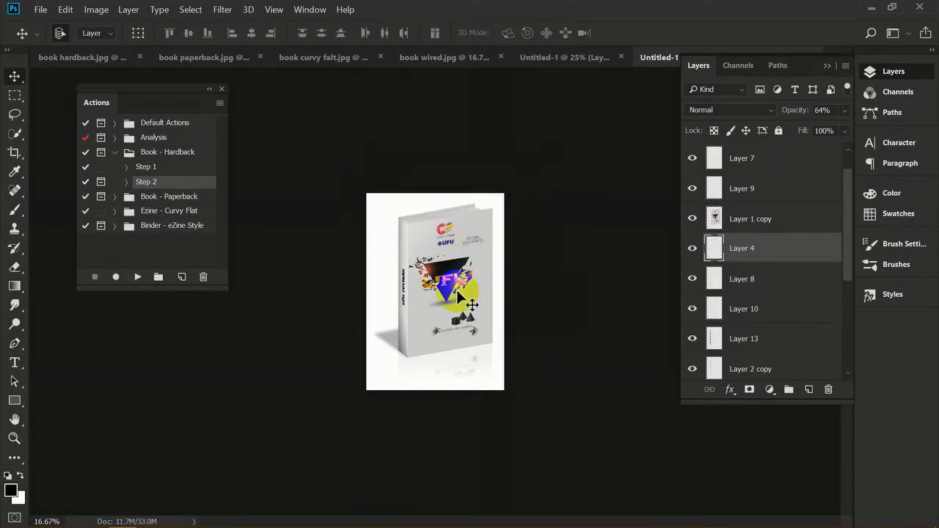
# - Link all layers above the Background in the hardback mockup and shift the linked book slightly within the canvas
pyautogui.click(455, 301)
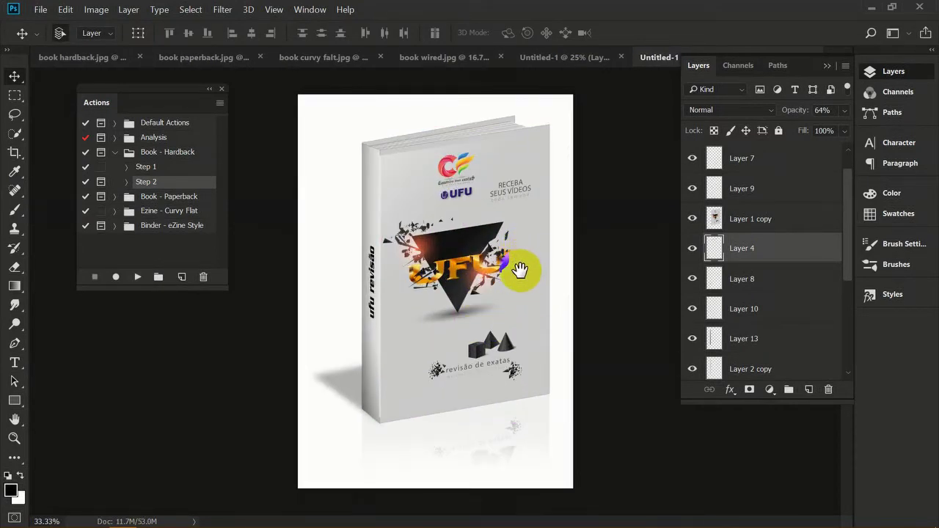
pyautogui.moveTo(843, 198); pyautogui.dragTo(844, 168)
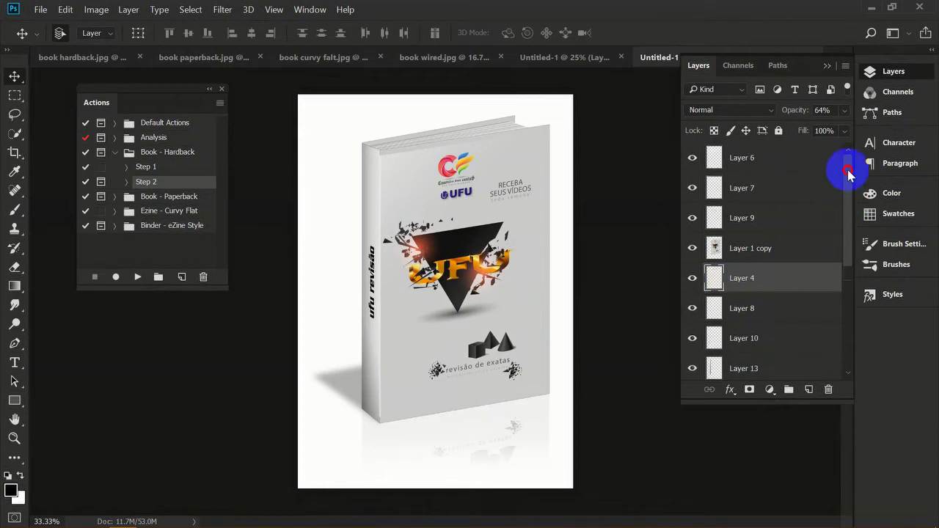
pyautogui.click(778, 161)
pyautogui.moveTo(847, 185); pyautogui.dragTo(846, 293)
pyautogui.keyDown('shift'); pyautogui.click(786, 343); pyautogui.keyUp('shift')
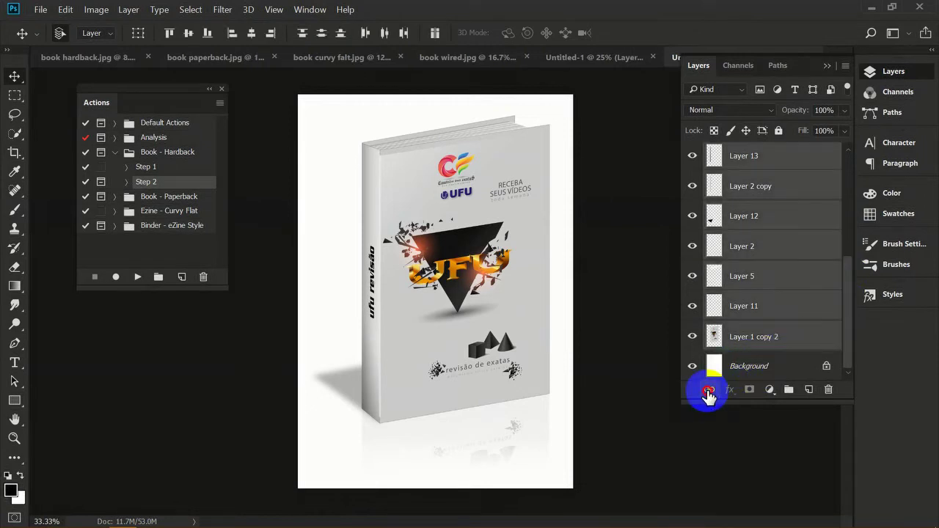
pyautogui.moveTo(434, 307); pyautogui.dragTo(453, 306)
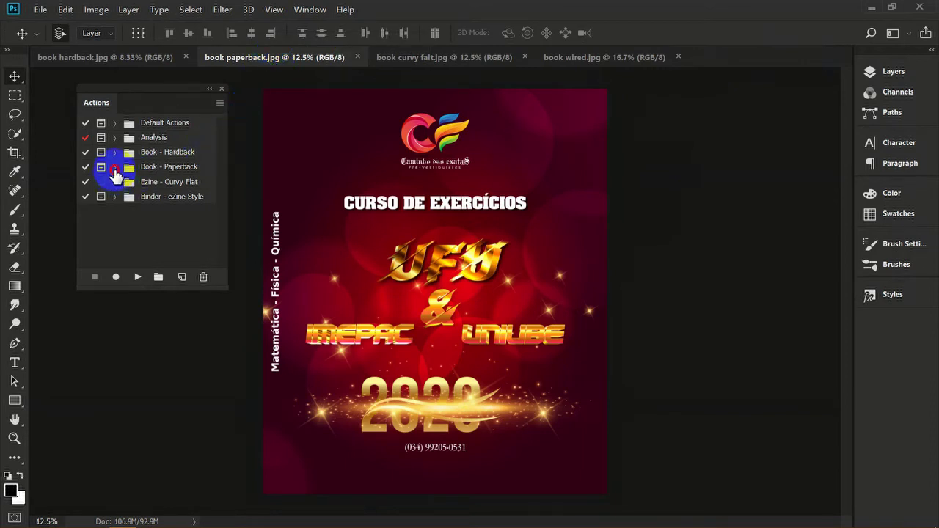
# - Run Step 1 of the Book - Paperback set and hide the four text layers of the flat cover template
pyautogui.click(114, 168)
pyautogui.click(168, 171)
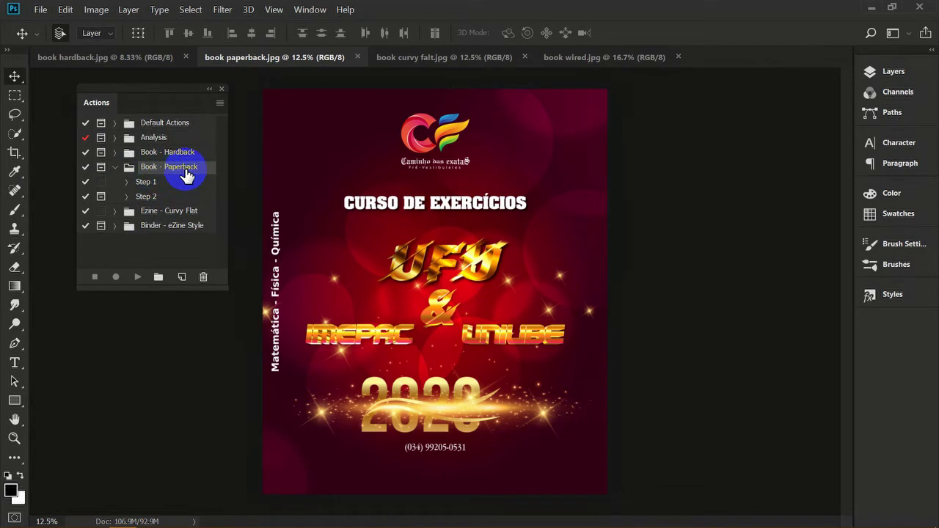
pyautogui.click(147, 183)
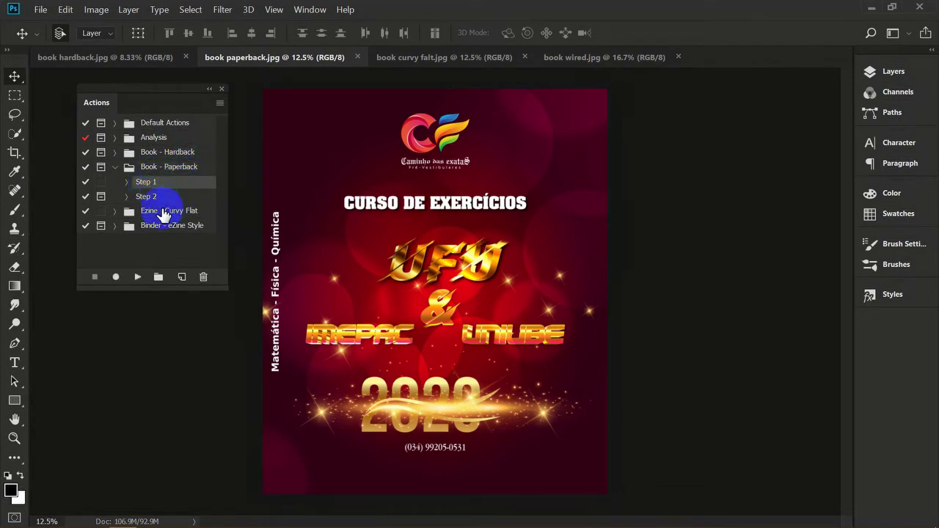
pyautogui.click(138, 274)
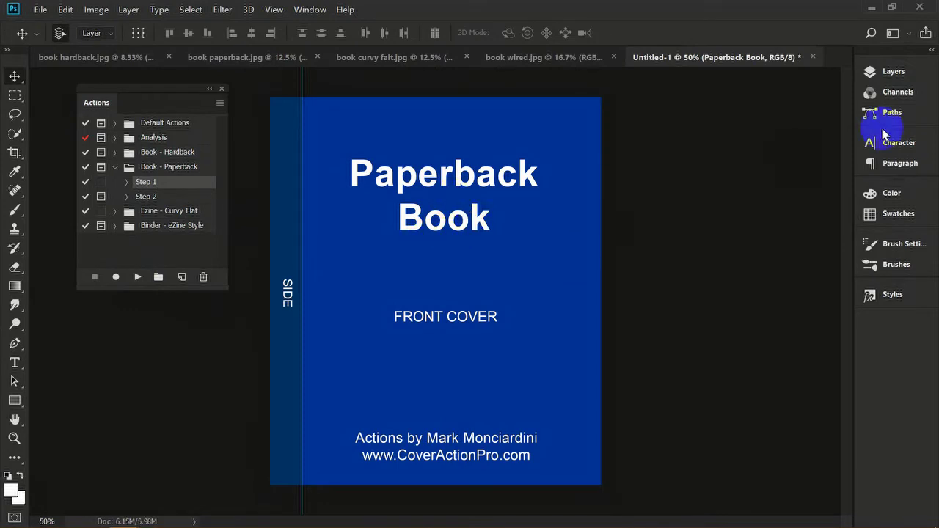
pyautogui.click(906, 81)
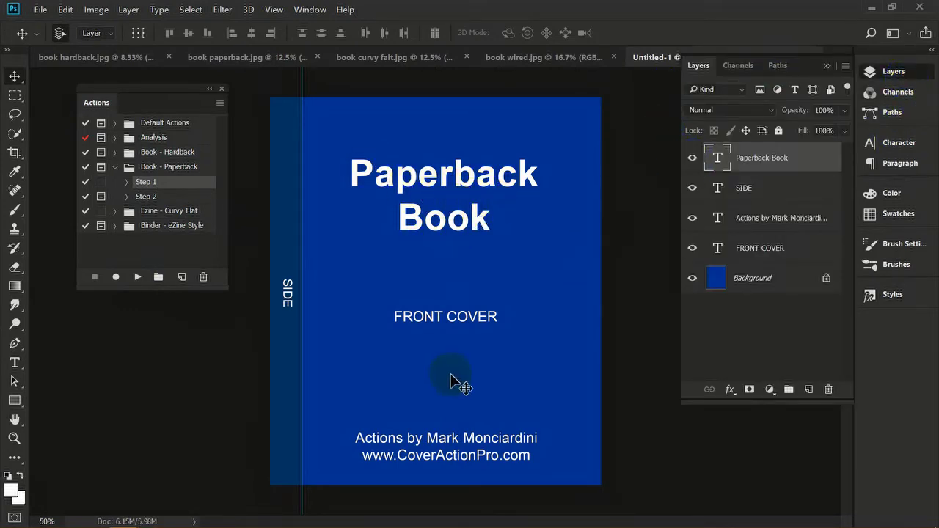
pyautogui.moveTo(692, 163); pyautogui.dragTo(692, 248)
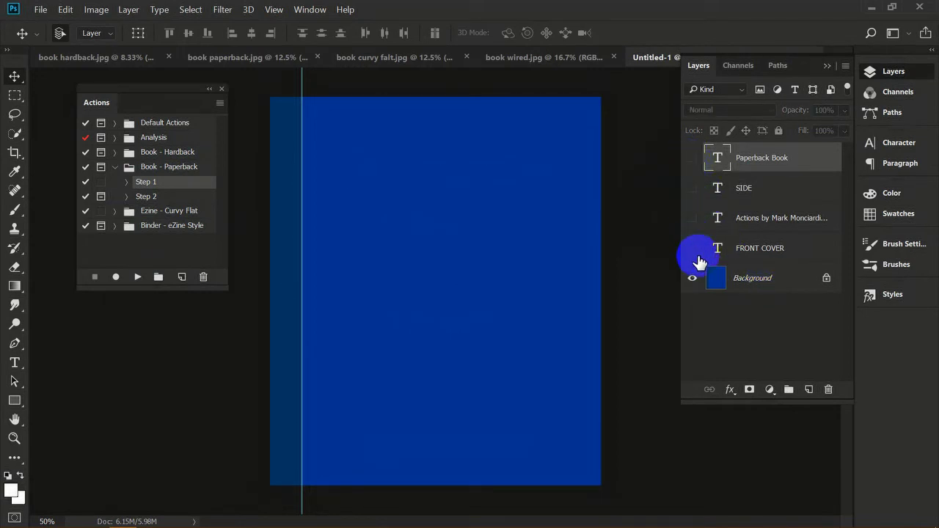
# - Copy the artwork from book paperback.jpg into the template and enlarge it slightly with Free Transform to cover the whole canvas
pyautogui.click(230, 61)
pyautogui.moveTo(616, 113); pyautogui.dragTo(427, 261)
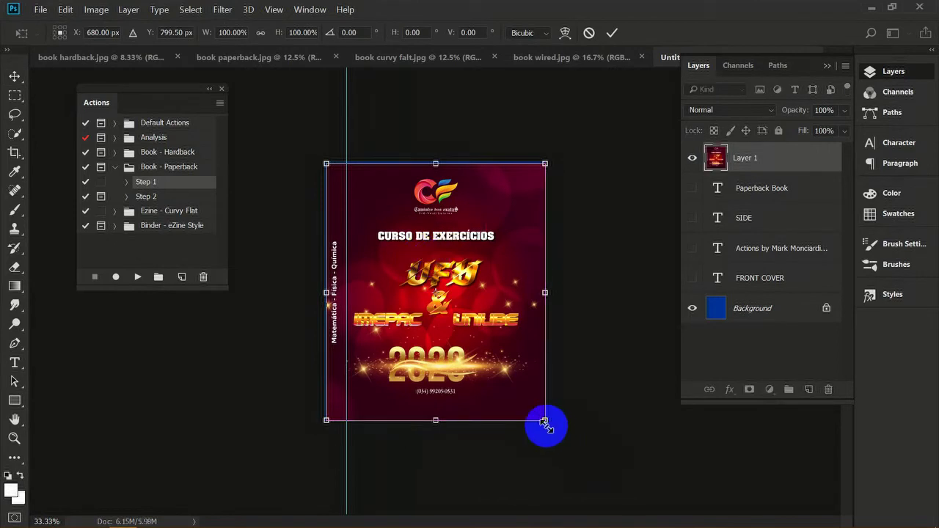
pyautogui.moveTo(327, 163); pyautogui.dragTo(324, 161)
pyautogui.press('Return')
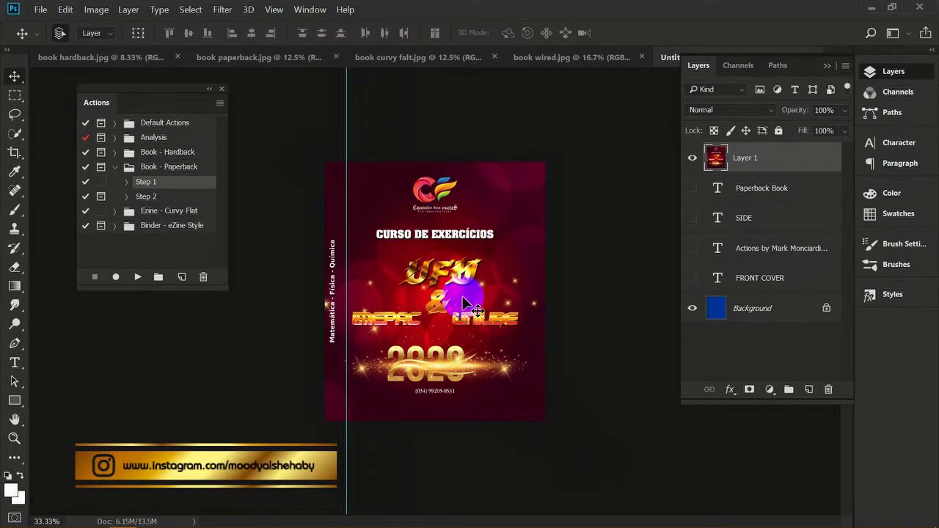
# - Run Step 2 of the Book - Paperback set through to the finished 3D paperback with the red cover artwork
pyautogui.click(146, 195)
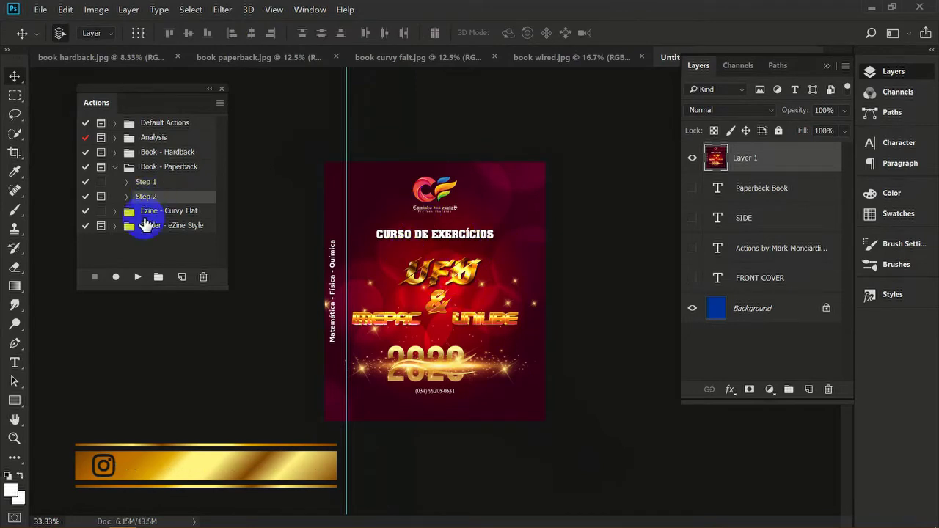
pyautogui.click(138, 276)
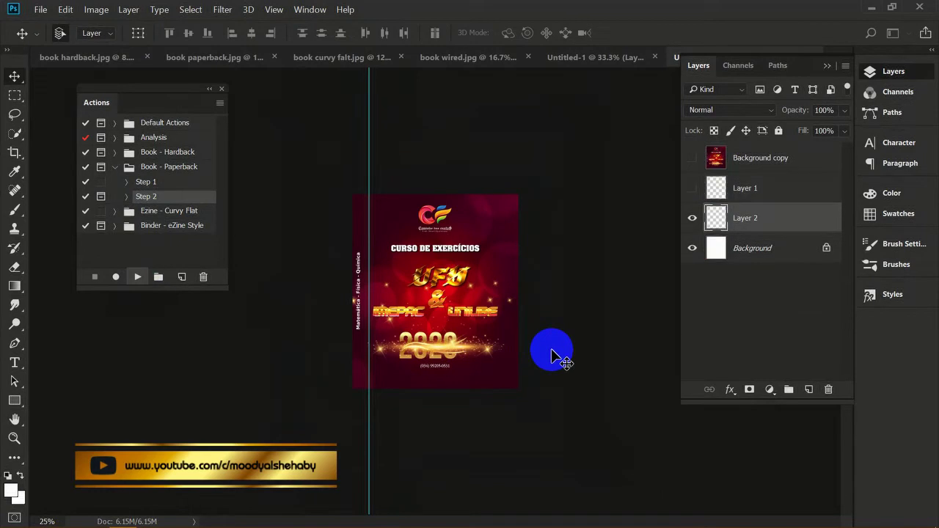
pyautogui.click(454, 223)
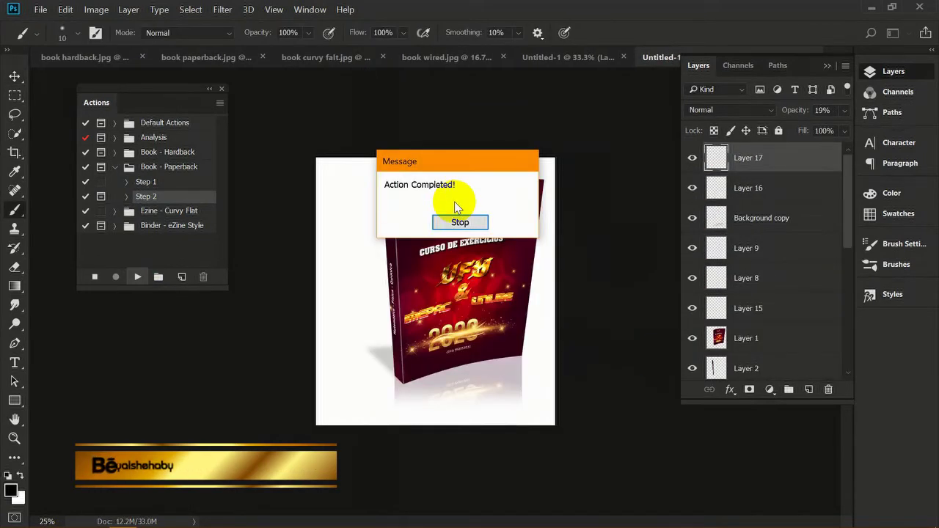
pyautogui.click(460, 222)
# - Link all layers above the Background in the paperback mockup and move the linked book slightly with the Move tool
pyautogui.moveTo(839, 195); pyautogui.dragTo(844, 327)
pyautogui.keyDown('shift'); pyautogui.click(779, 338); pyautogui.keyUp('shift')
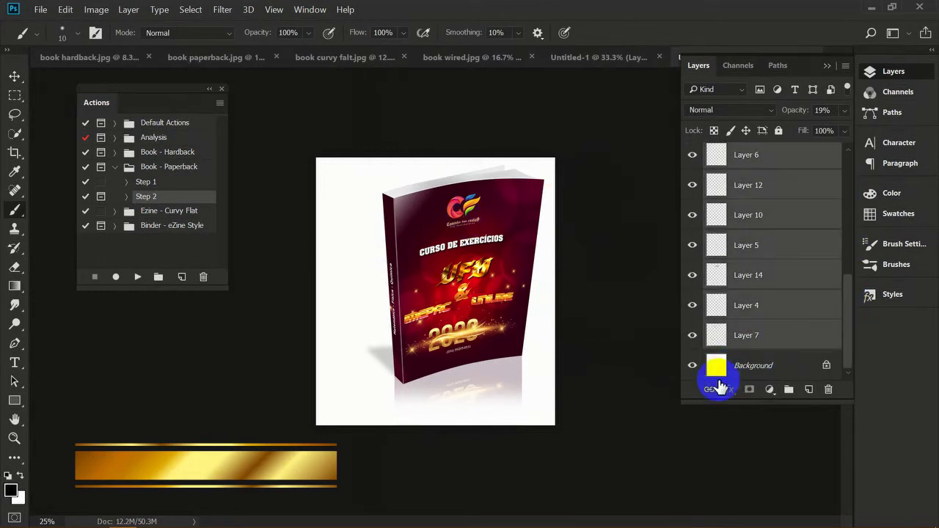
pyautogui.click(719, 387)
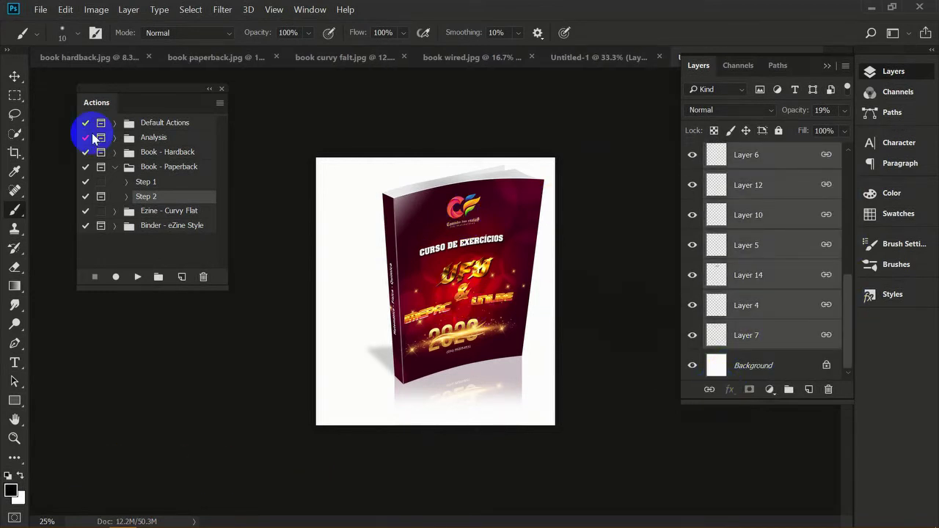
pyautogui.click(14, 75)
pyautogui.moveTo(452, 303)
pyautogui.mouseDown()
pyautogui.moveTo(440, 301)
pyautogui.moveTo(450, 293)
pyautogui.mouseUp()
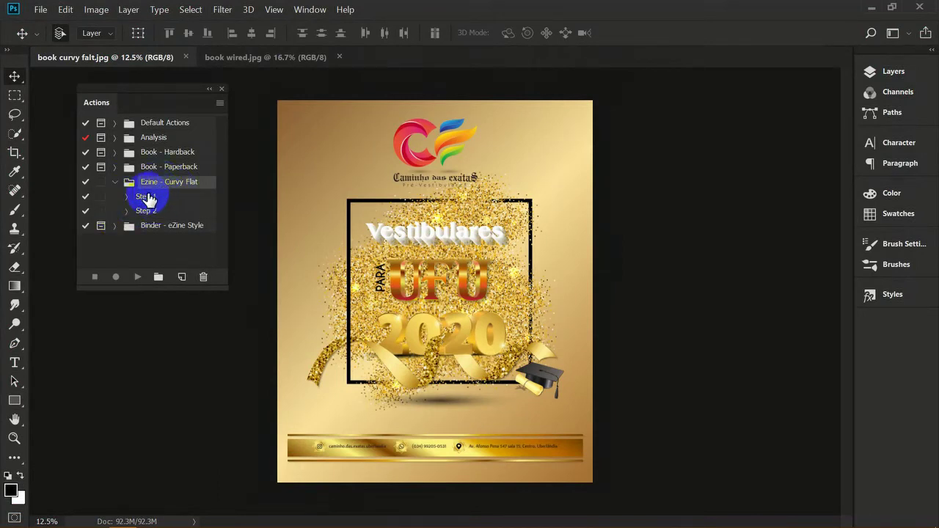
# - Run Step 1 of the Ezine - Curvy Flat set and hide the four text layers above the red Background
pyautogui.click(147, 198)
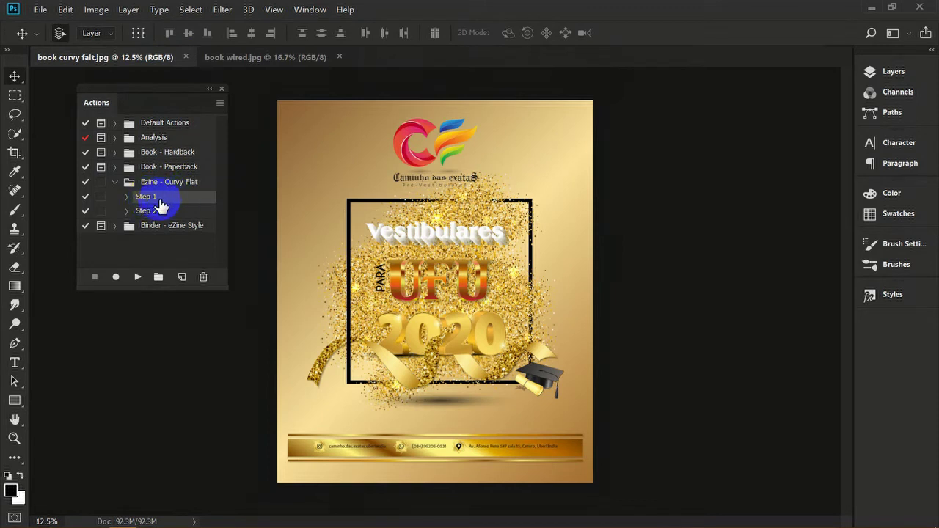
pyautogui.click(135, 276)
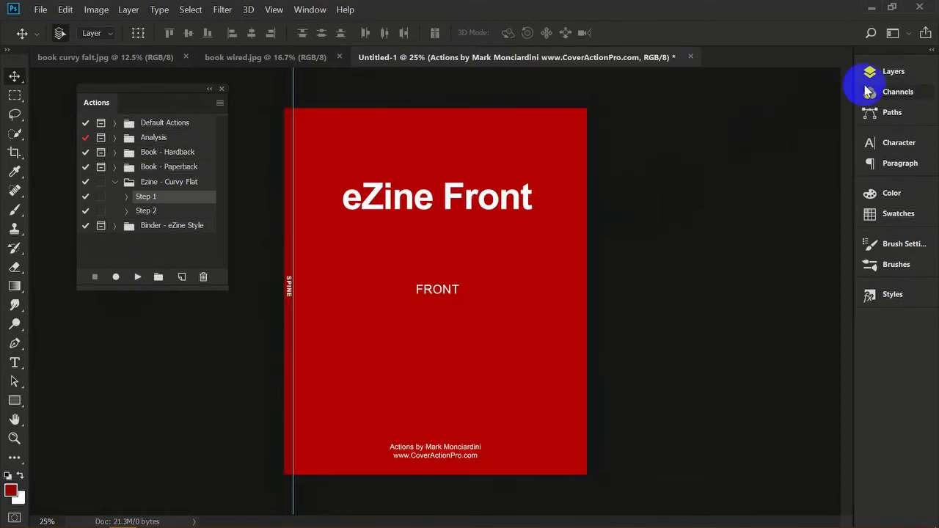
pyautogui.click(893, 72)
pyautogui.moveTo(695, 178); pyautogui.dragTo(693, 249)
# - Copy the gold artwork from book curvy falt.jpg into the eZine template as a new layer covering the front and spine
pyautogui.click(170, 60)
pyautogui.click(457, 198)
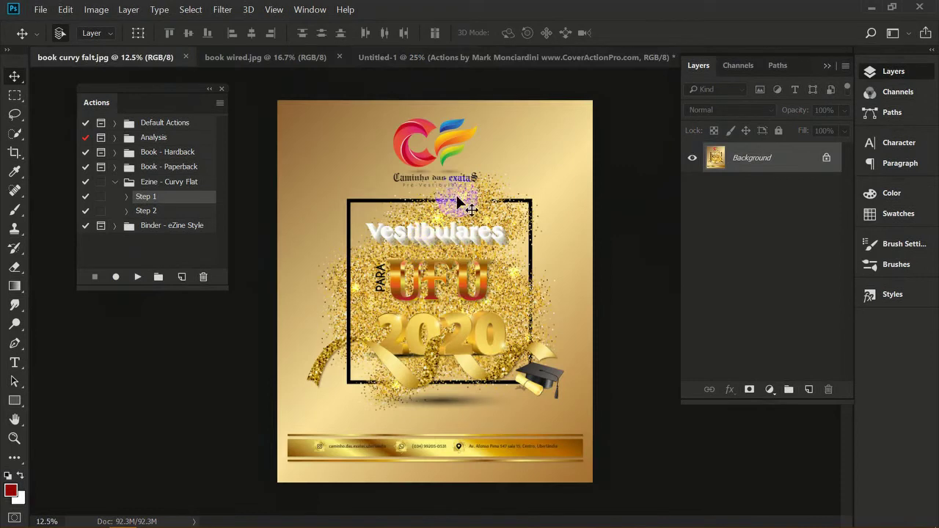
pyautogui.moveTo(470, 182); pyautogui.dragTo(465, 266)
pyautogui.hotkey('ctrl', '-')
# - Run Step 2 of the Ezine - Curvy Flat set to render the gold cover as a curved 3D magazine
pyautogui.click(146, 215)
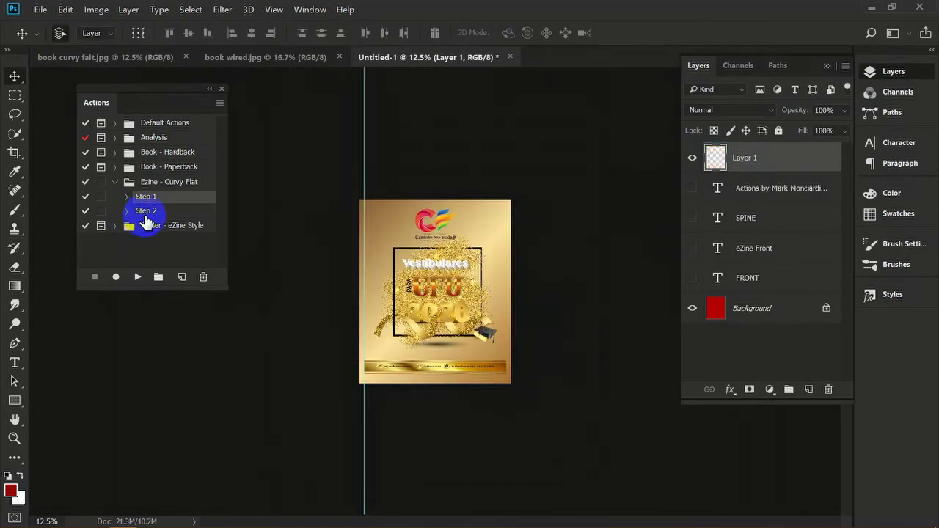
pyautogui.click(139, 276)
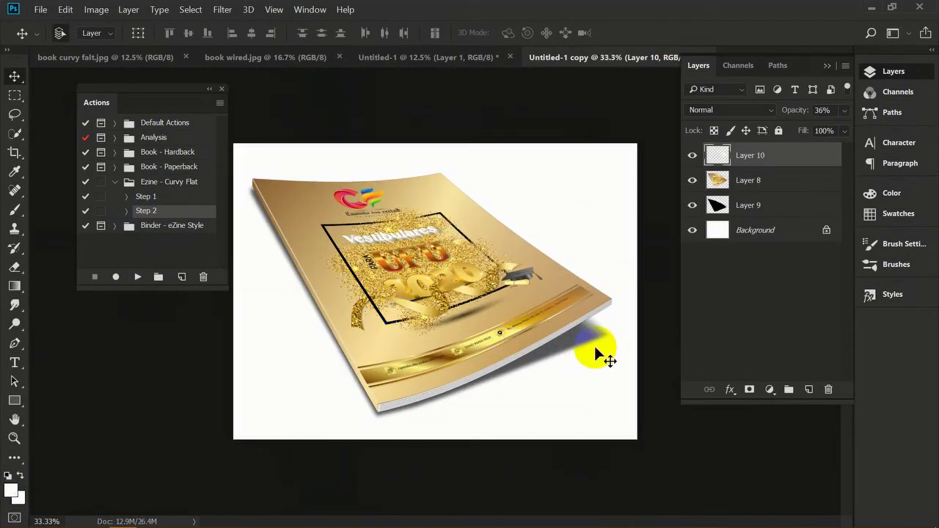
# - Examine the rendered magazine up close, checking the contact strip and page edges along the cover's lower end
pyautogui.hotkey('ctrl', '+')
pyautogui.hotkey('ctrl', '+')
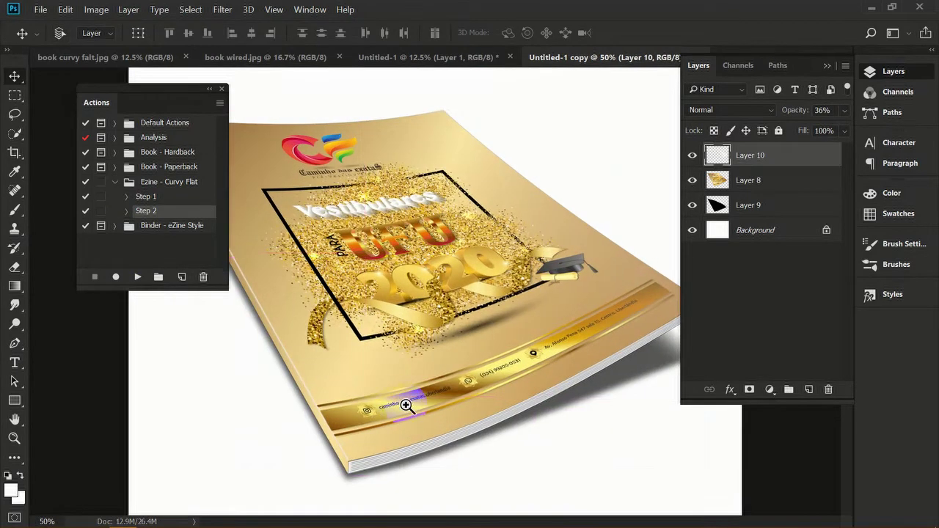
pyautogui.click(335, 383)
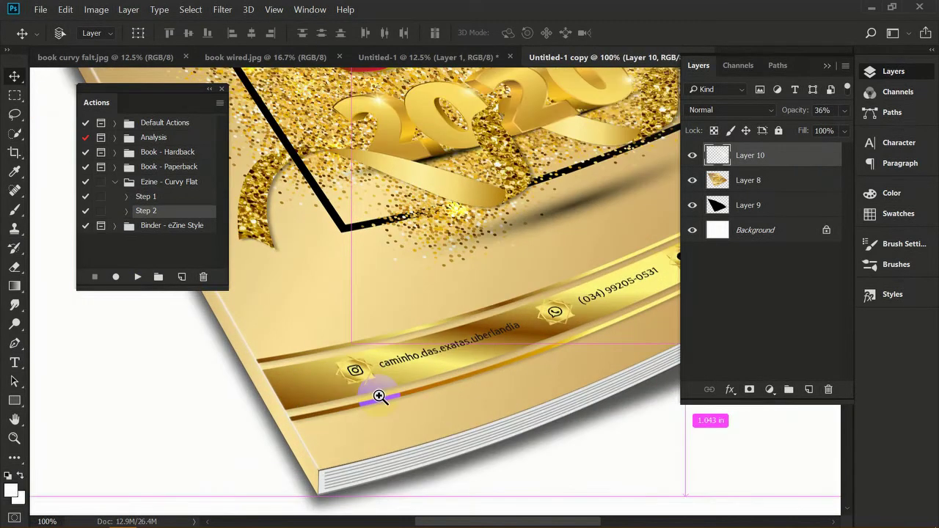
pyautogui.click(375, 392)
pyautogui.keyDown('alt'); pyautogui.click(289, 398); pyautogui.keyUp('alt')
pyautogui.keyDown('alt'); pyautogui.click(314, 389); pyautogui.keyUp('alt')
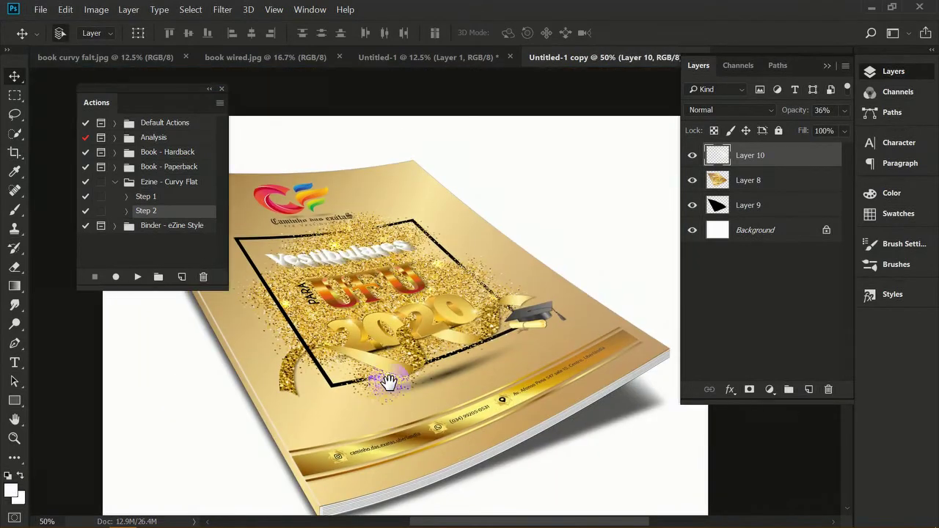
pyautogui.moveTo(398, 352); pyautogui.dragTo(404, 360)
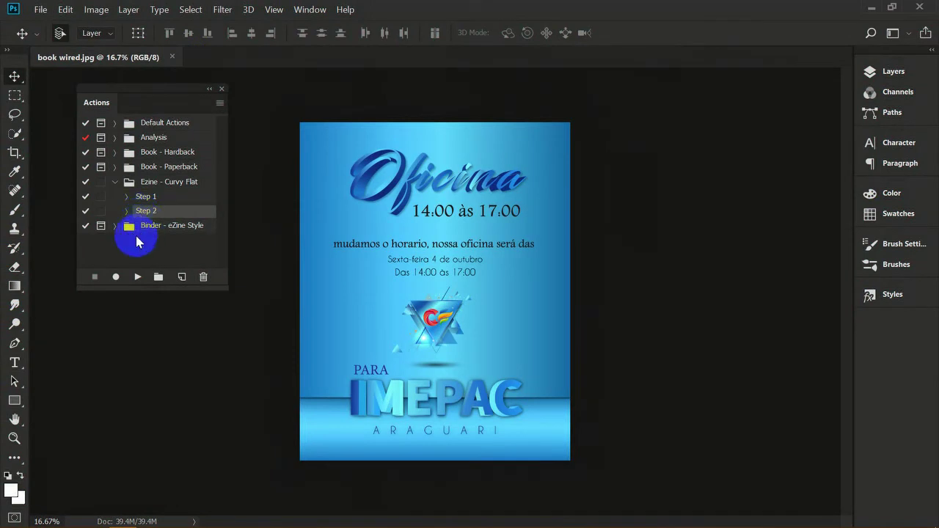
# - Run Step 1 of the Binder - eZine Style set and hide Layer 1 and the eZine Binder text layer
pyautogui.click(112, 229)
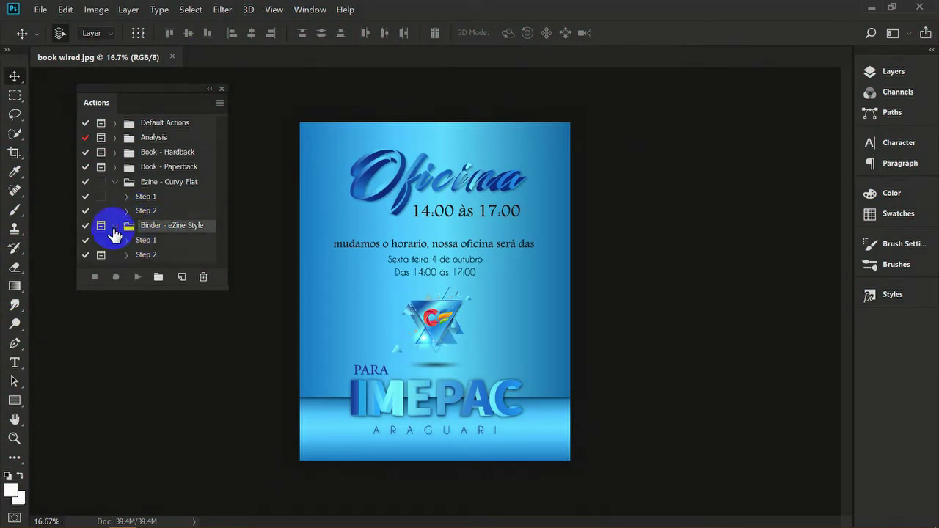
pyautogui.click(140, 241)
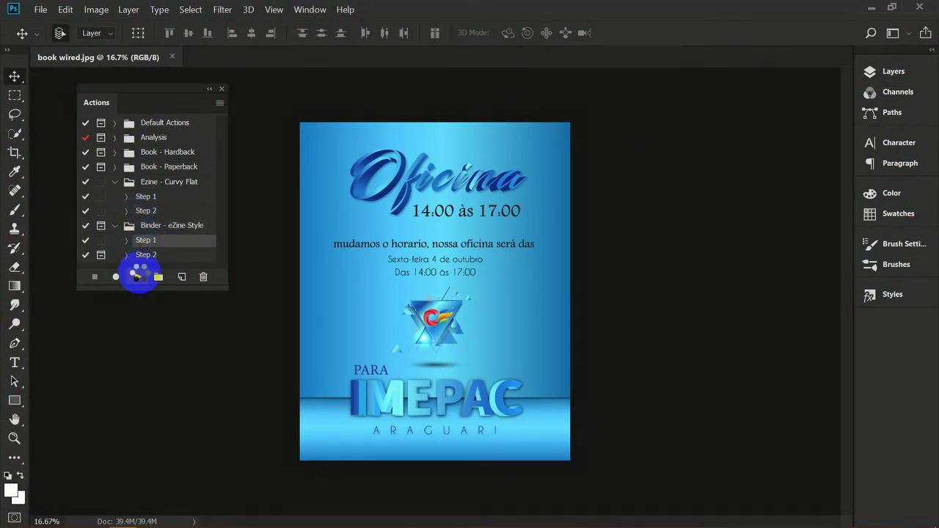
pyautogui.click(135, 276)
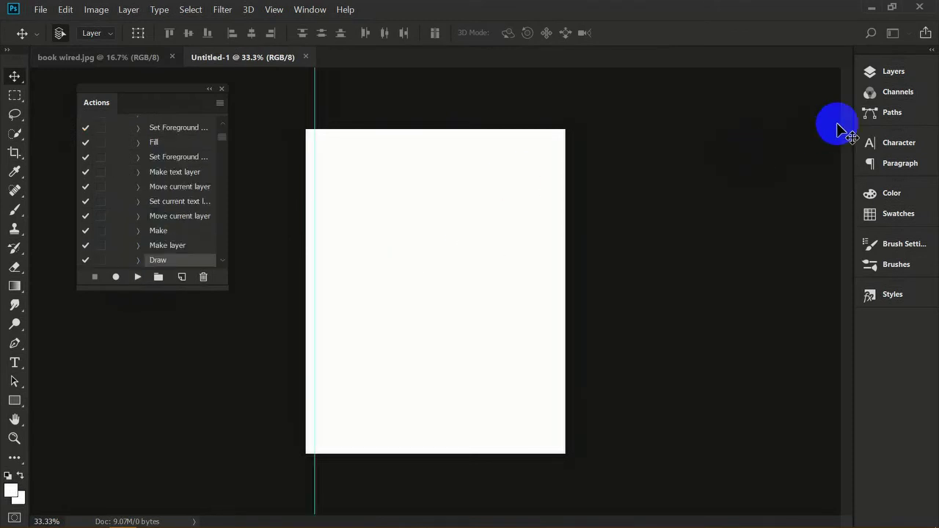
pyautogui.click(502, 222)
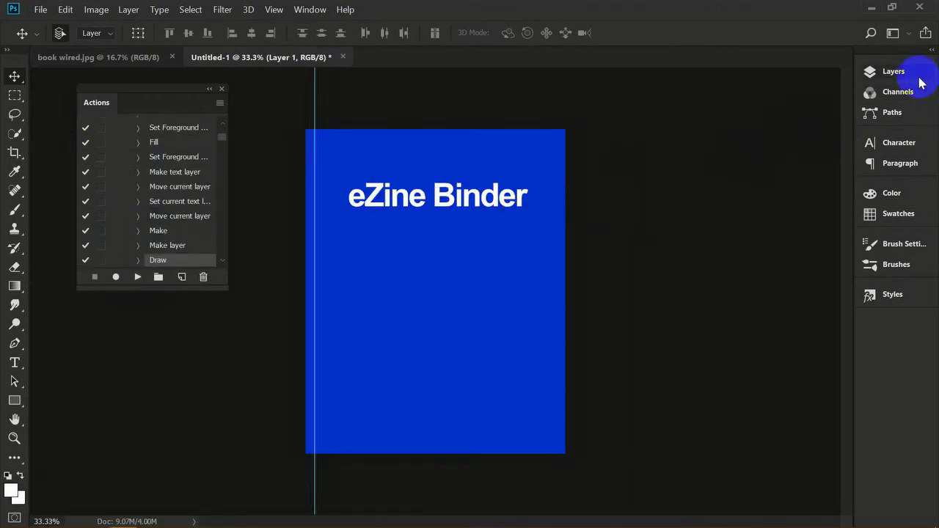
pyautogui.click(891, 71)
pyautogui.click(692, 172)
pyautogui.click(692, 188)
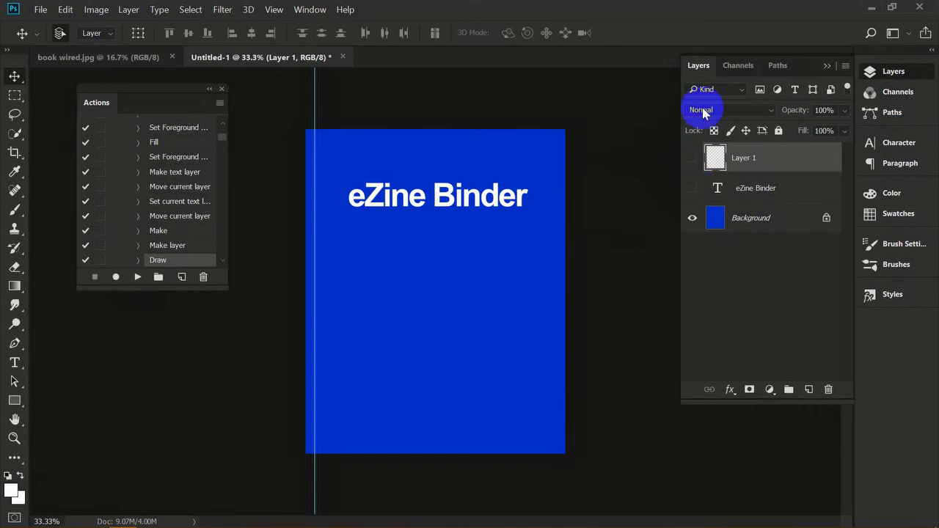
# - Copy the blue artwork from book wired.jpg into the binder template as a new layer
pyautogui.click(700, 66)
pyautogui.click(108, 64)
pyautogui.moveTo(438, 189); pyautogui.dragTo(481, 240)
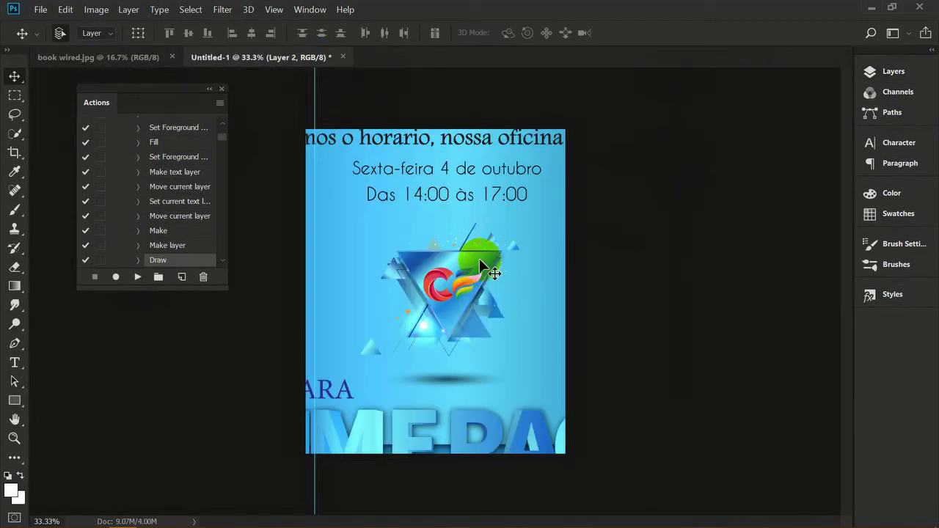
# - Scale down the artwork layer with Free Transform until the whole blue cover fits the binder template
pyautogui.hotkey('ctrl', 't')
pyautogui.hotkey('ctrl', '-')
pyautogui.moveTo(514, 399); pyautogui.dragTo(498, 377)
pyautogui.press('Return')
# - Run Step 2 of the Binder - eZine Style set through to the finished spiral-bound 3D book and inspect it
pyautogui.click(125, 244)
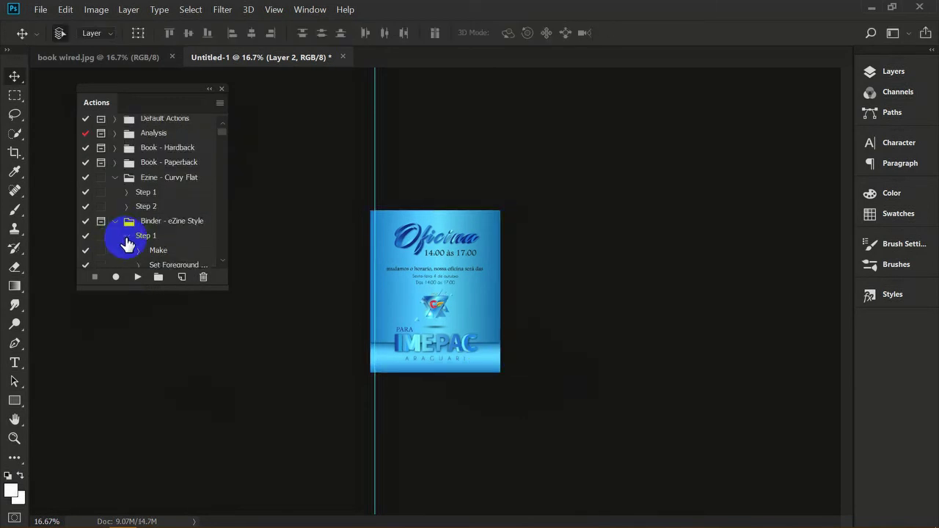
pyautogui.click(144, 257)
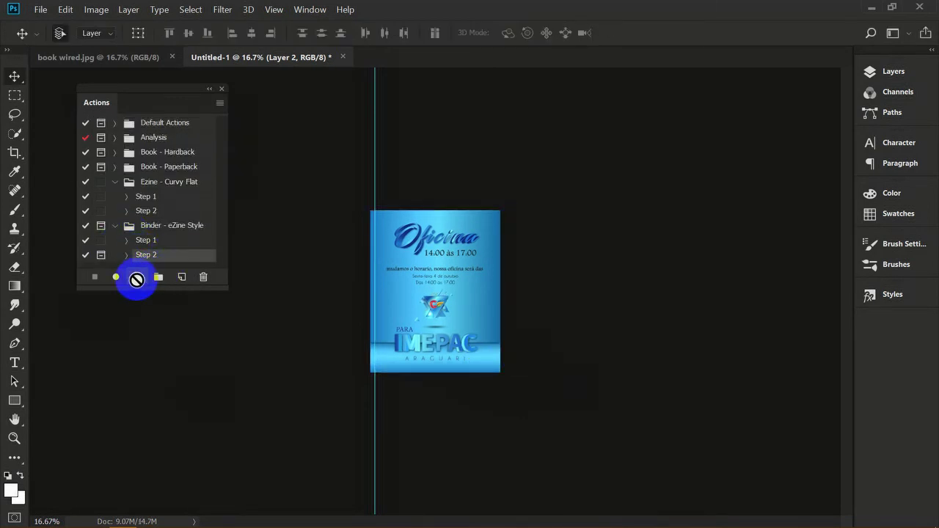
pyautogui.click(136, 277)
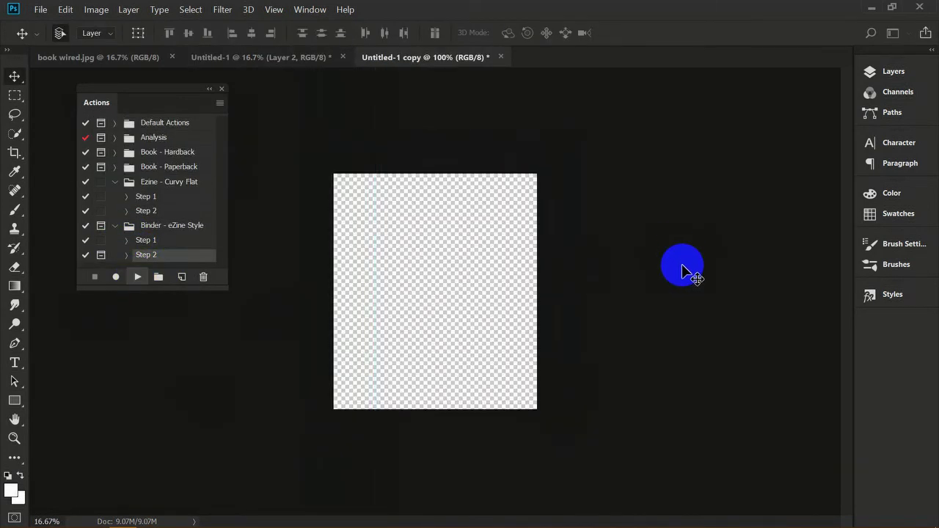
pyautogui.click(459, 221)
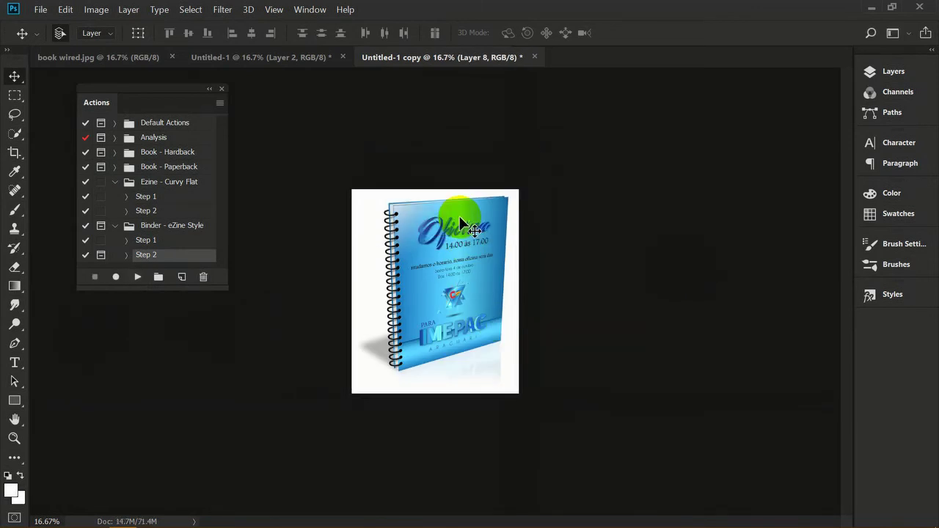
pyautogui.click(462, 292)
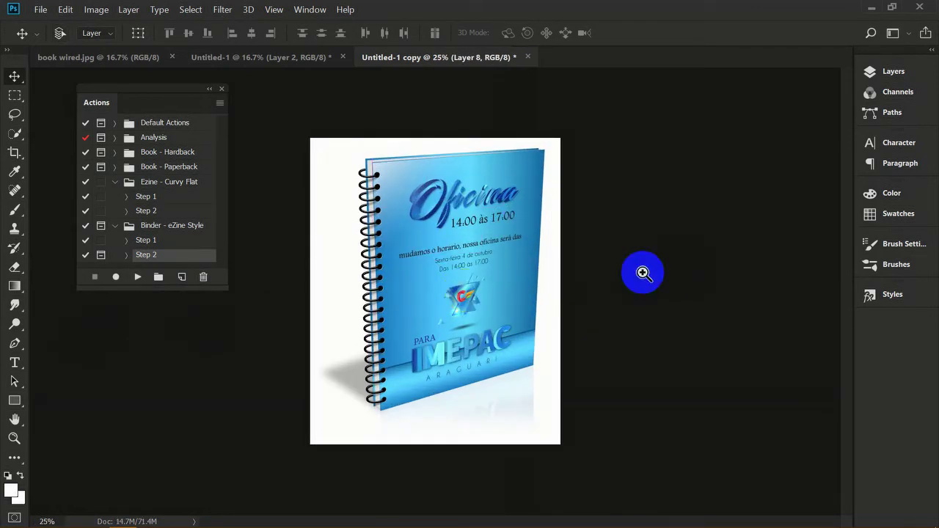
pyautogui.click(466, 296)
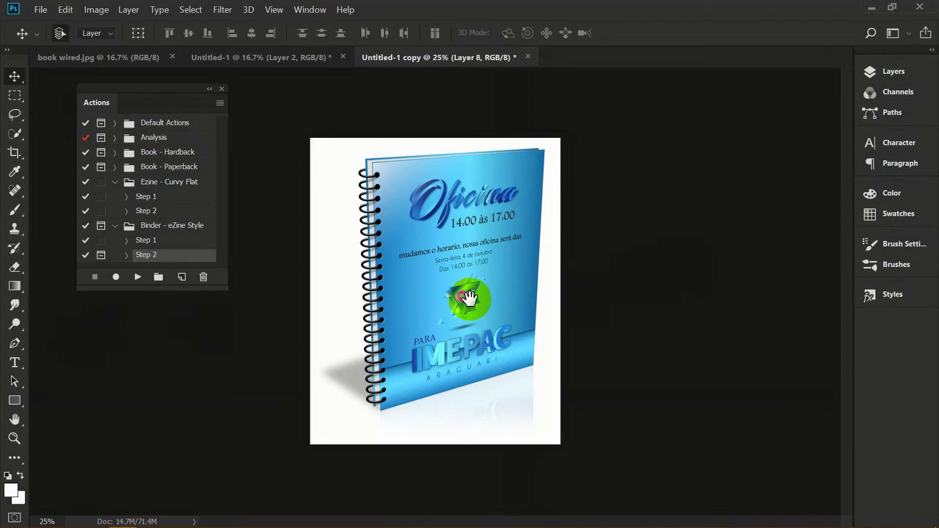
pyautogui.click(531, 298)
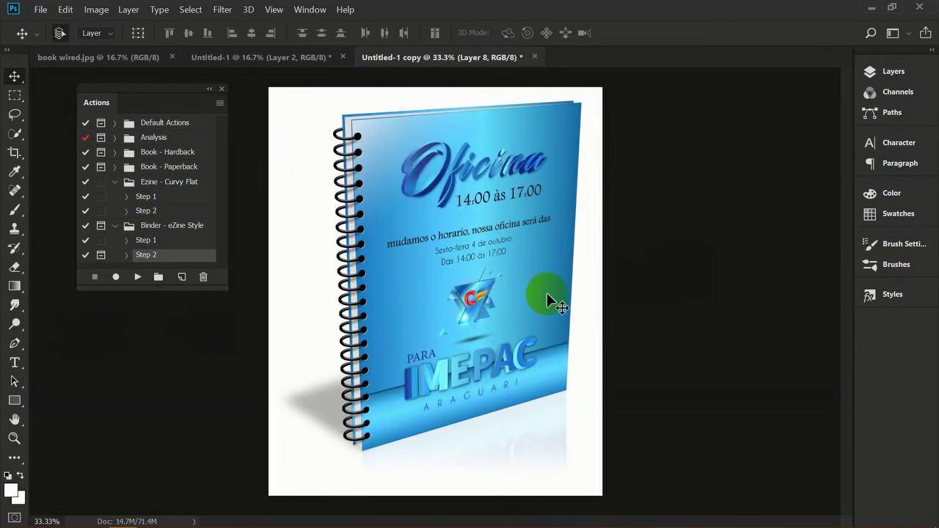